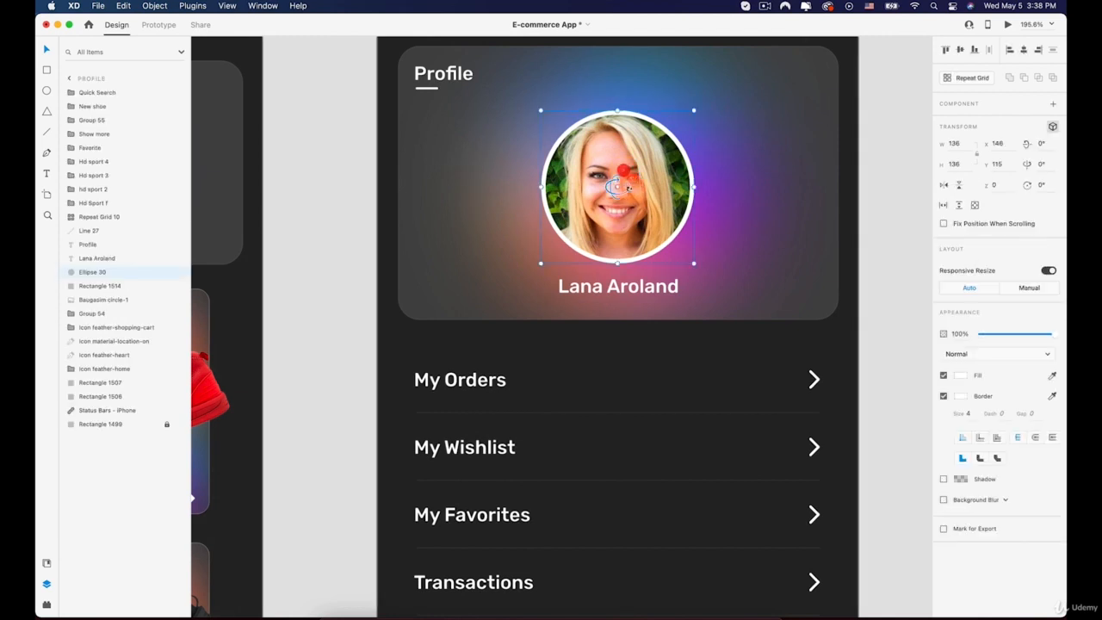
left_click(484, 120, "shift")
left_click(432, 90, "shift")
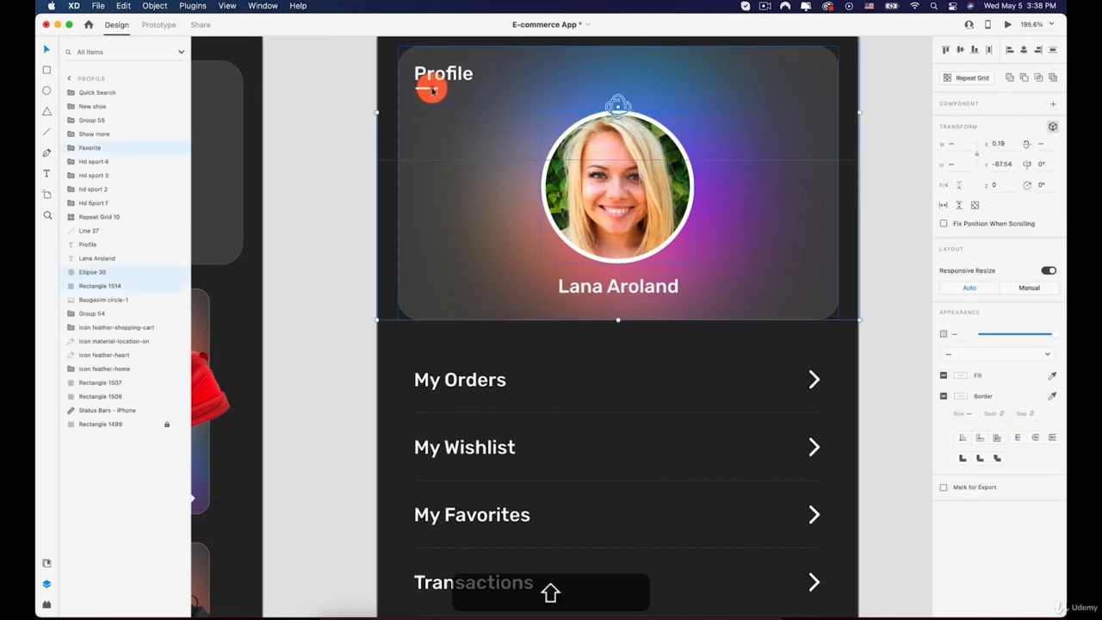
left_click(460, 164, "shift")
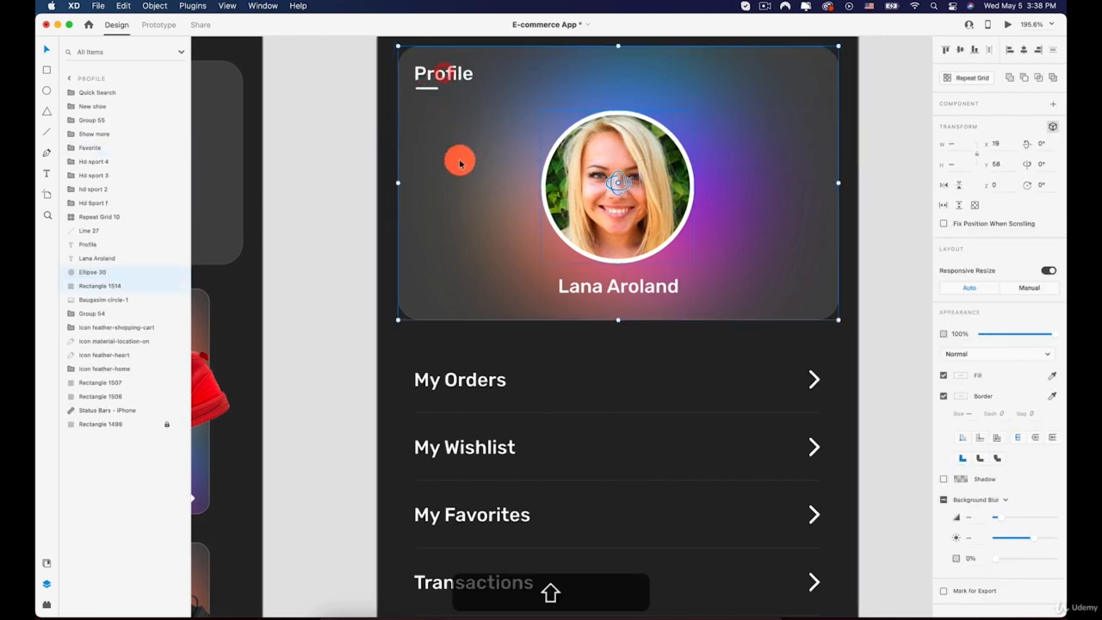
left_click(430, 92, "shift")
scroll(437, 110, "up", 2)
left_click(346, 86)
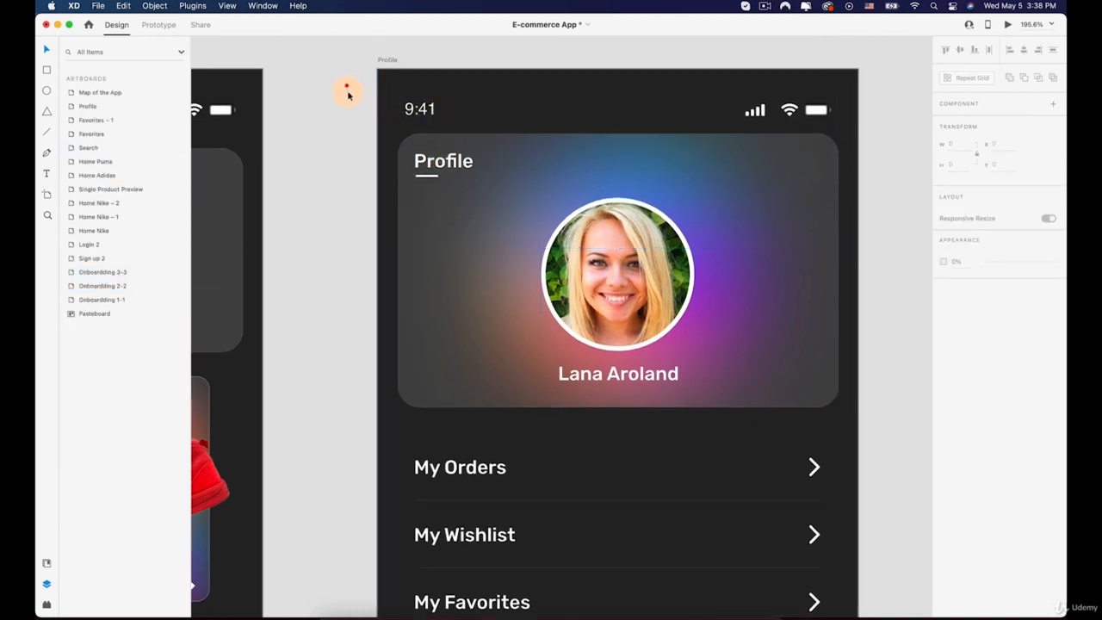
left_click(483, 106)
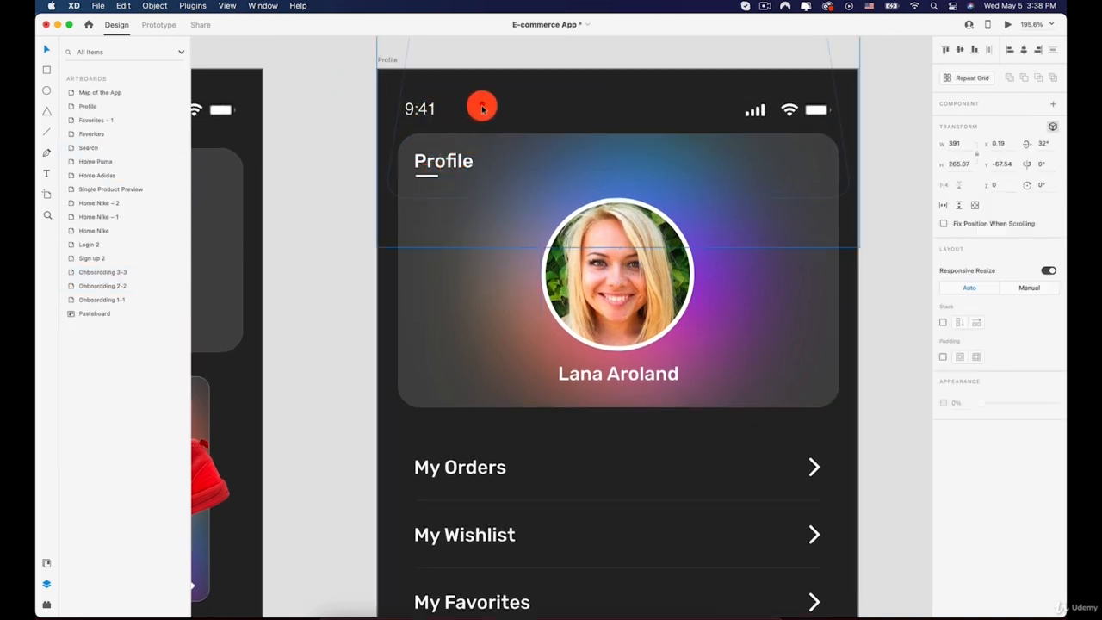
scroll(543, 121, "up", 3)
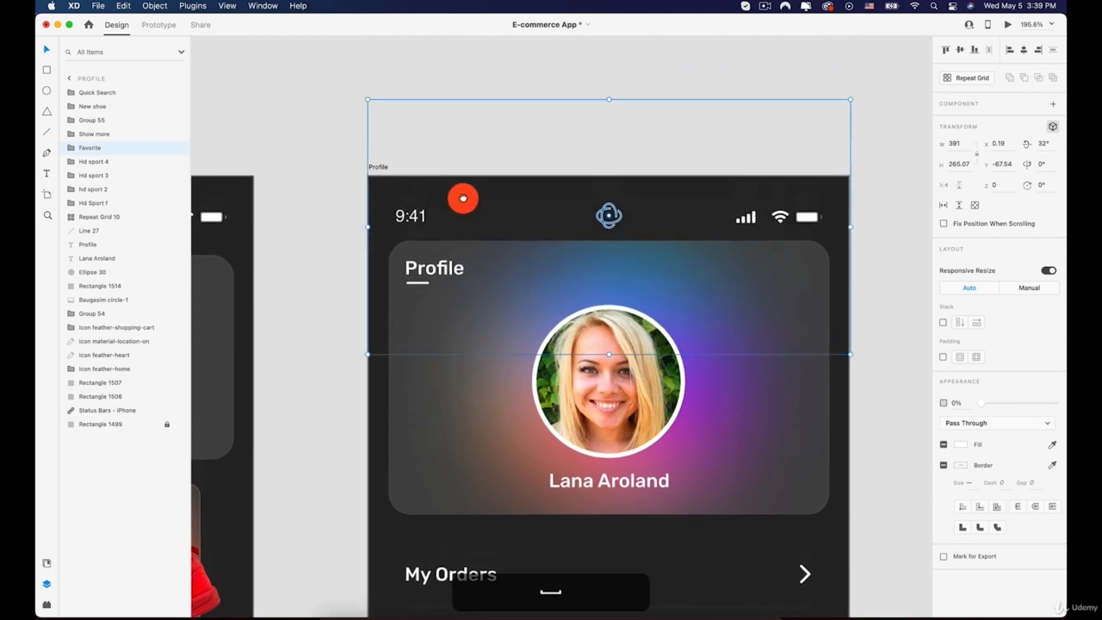
key("shift+Up")
left_click(492, 163)
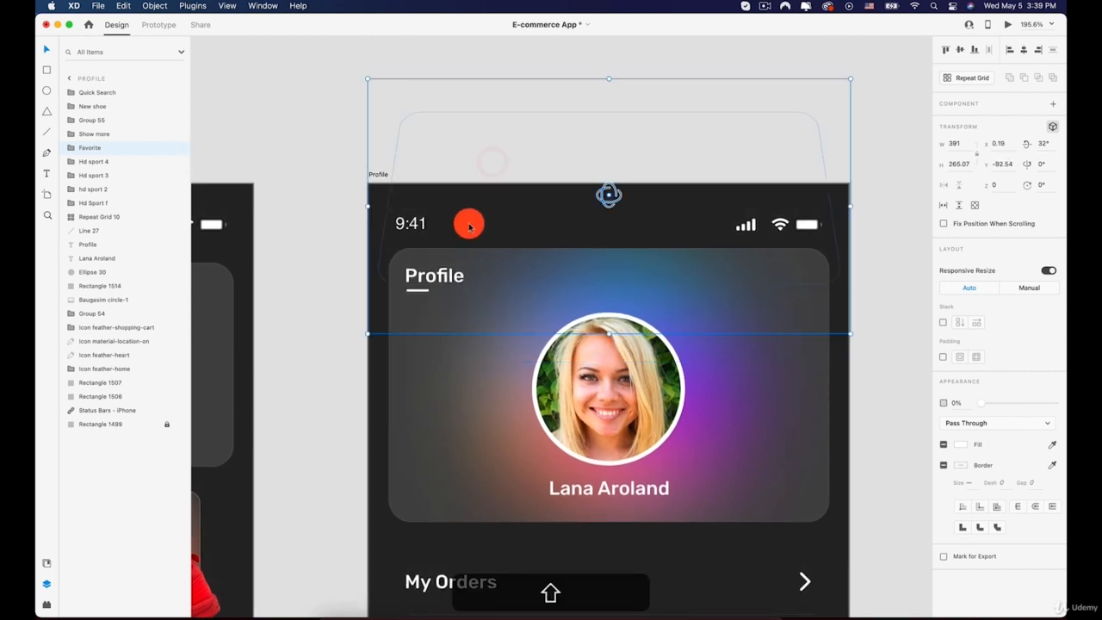
Group the profile card's heading, underline, name, photo, photo ring and background rectangle into one group
left_click(414, 291)
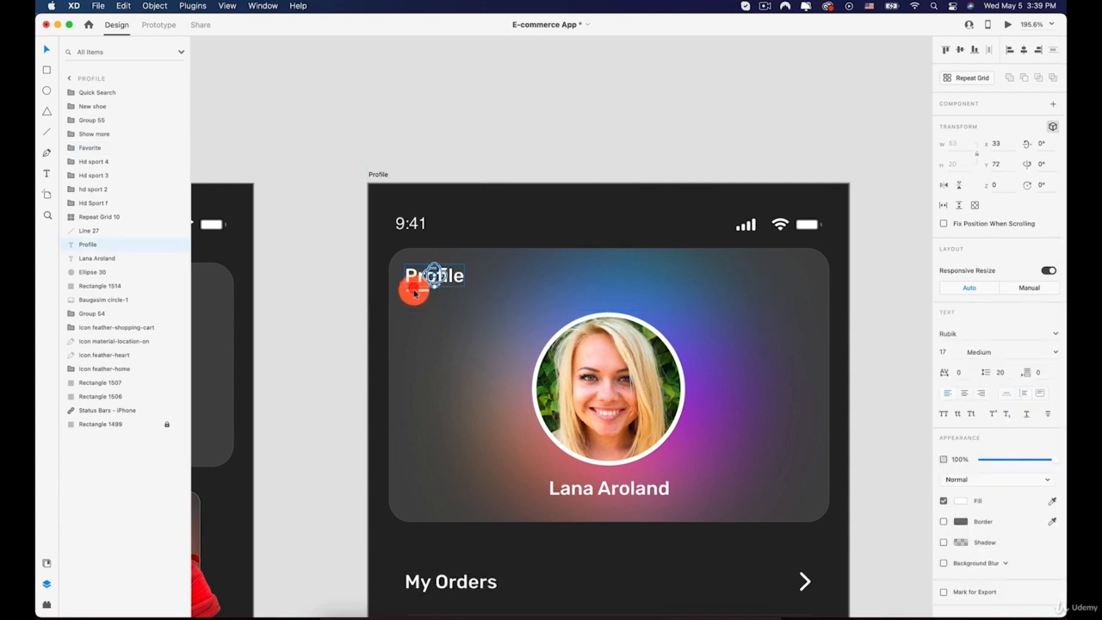
left_click(408, 297, "shift")
left_click(405, 304, "shift")
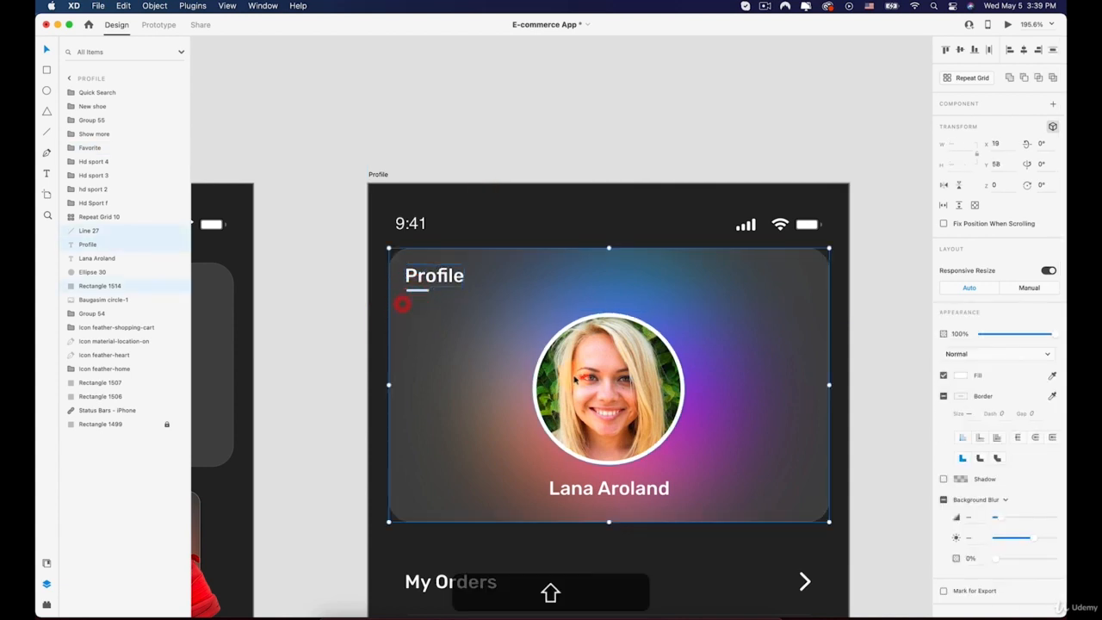
left_click(575, 377, "shift")
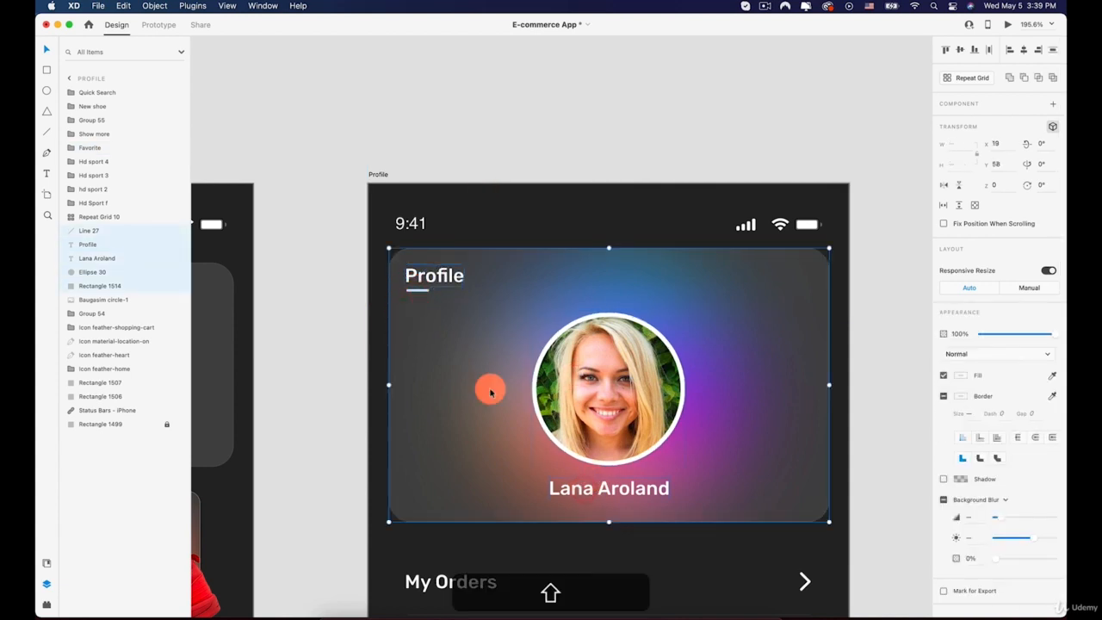
left_click(100, 302, "super")
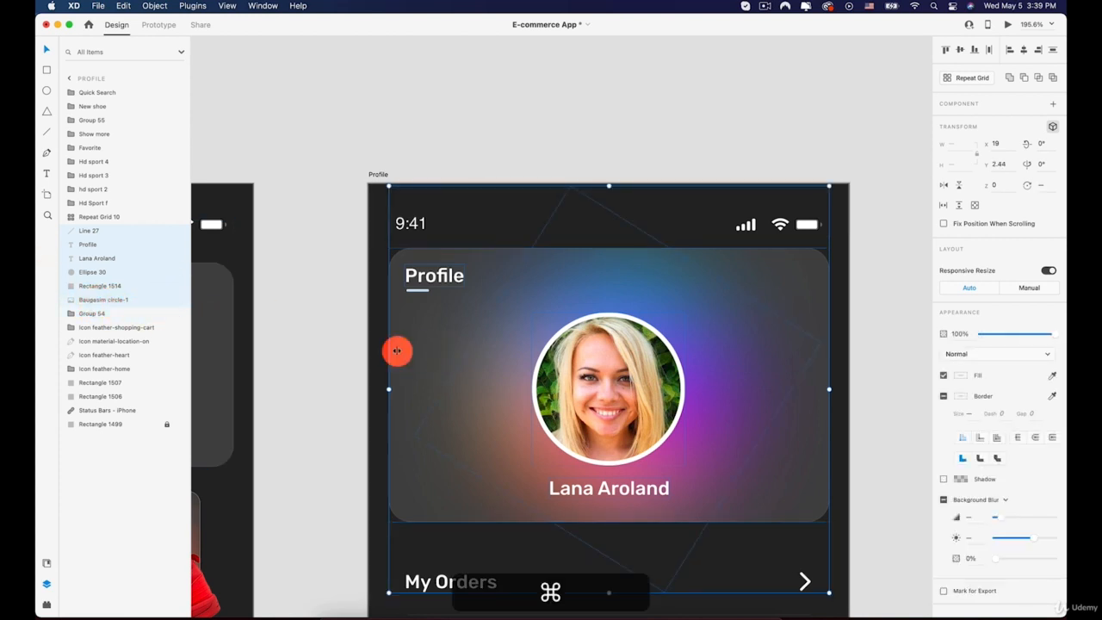
mouse_move(506, 369)
left_mouse_down()
mouse_move(536, 339)
mouse_move(505, 369)
left_mouse_up()
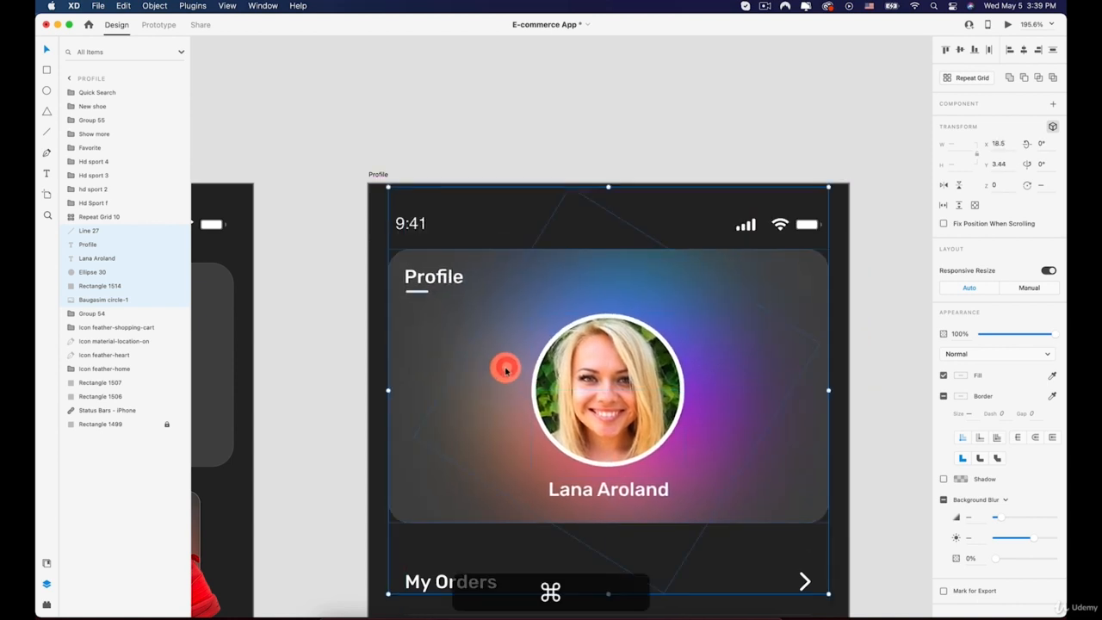
key("super+z")
right_click(540, 353)
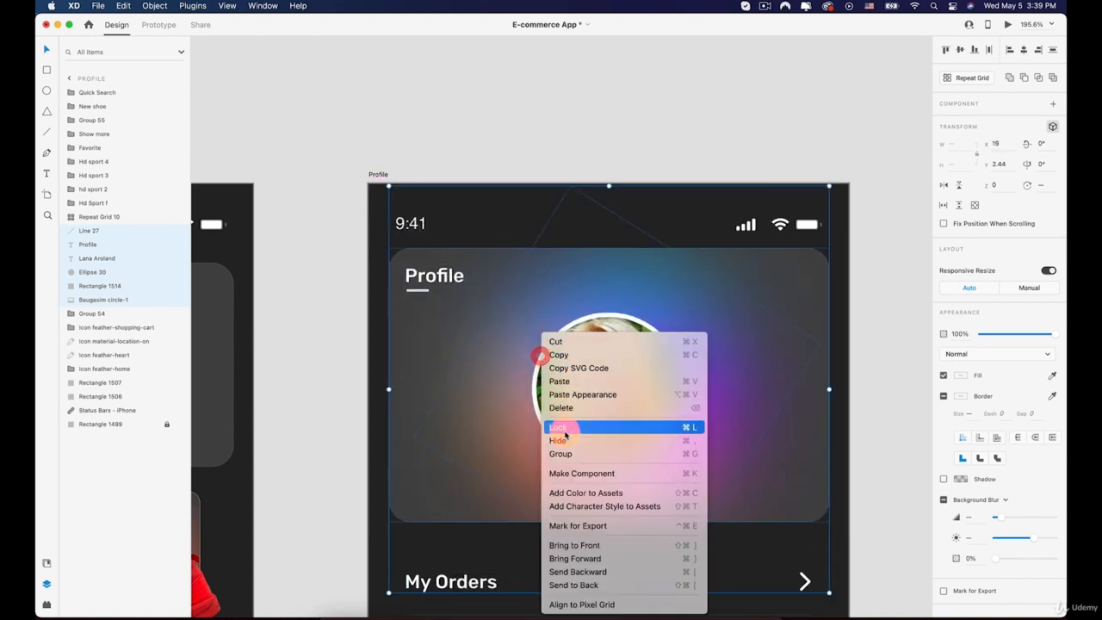
left_click(563, 450)
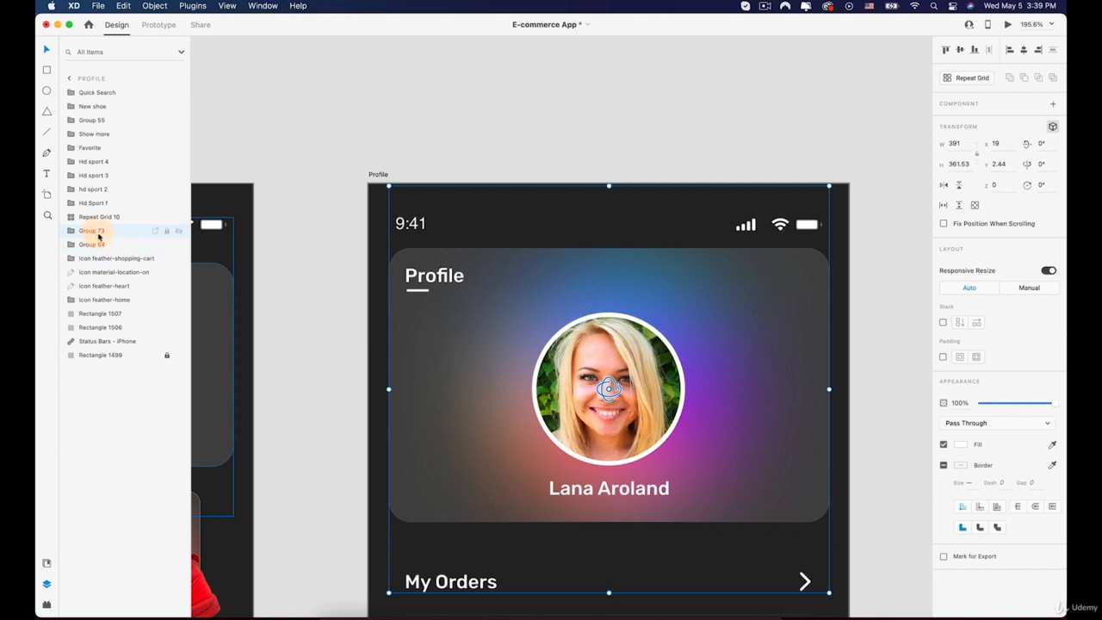
Rename the new group as Profile pic
right_click(95, 230)
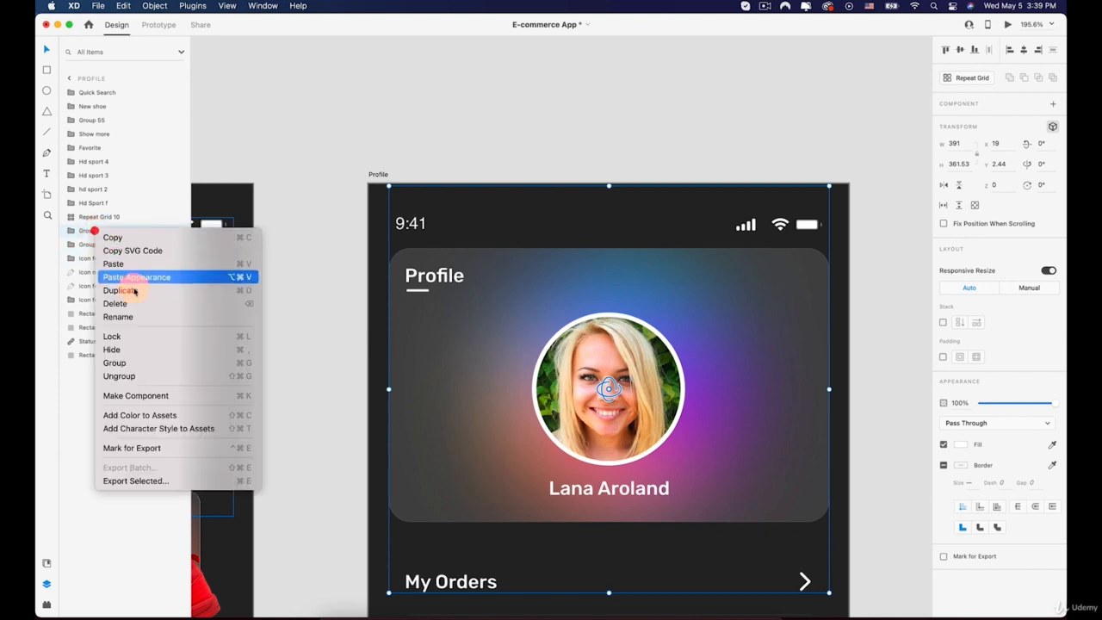
left_click(123, 317)
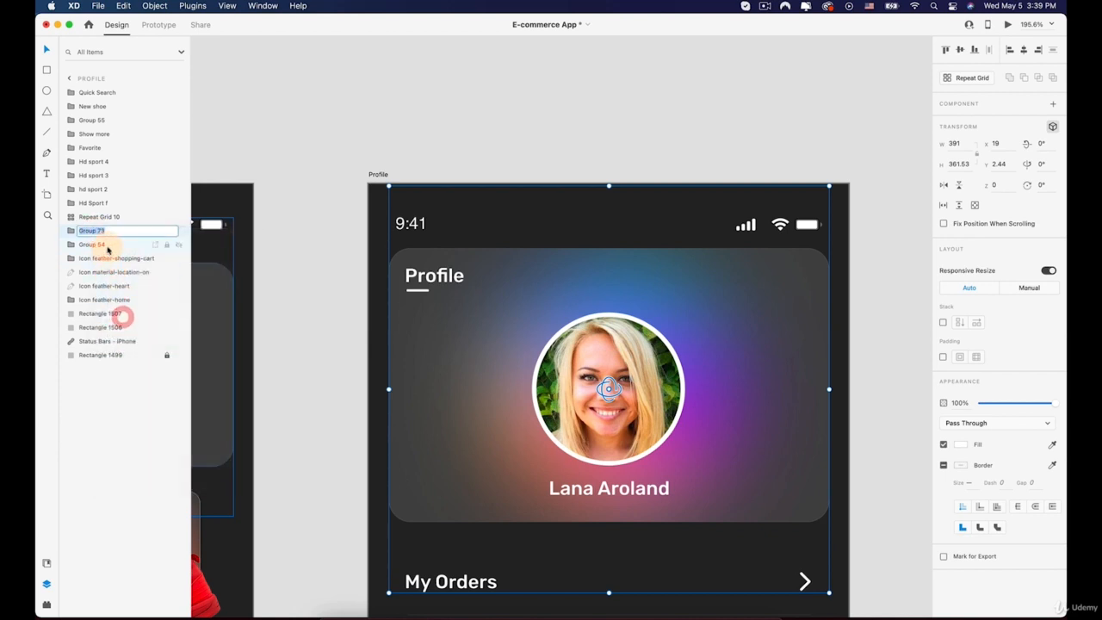
key("shift")
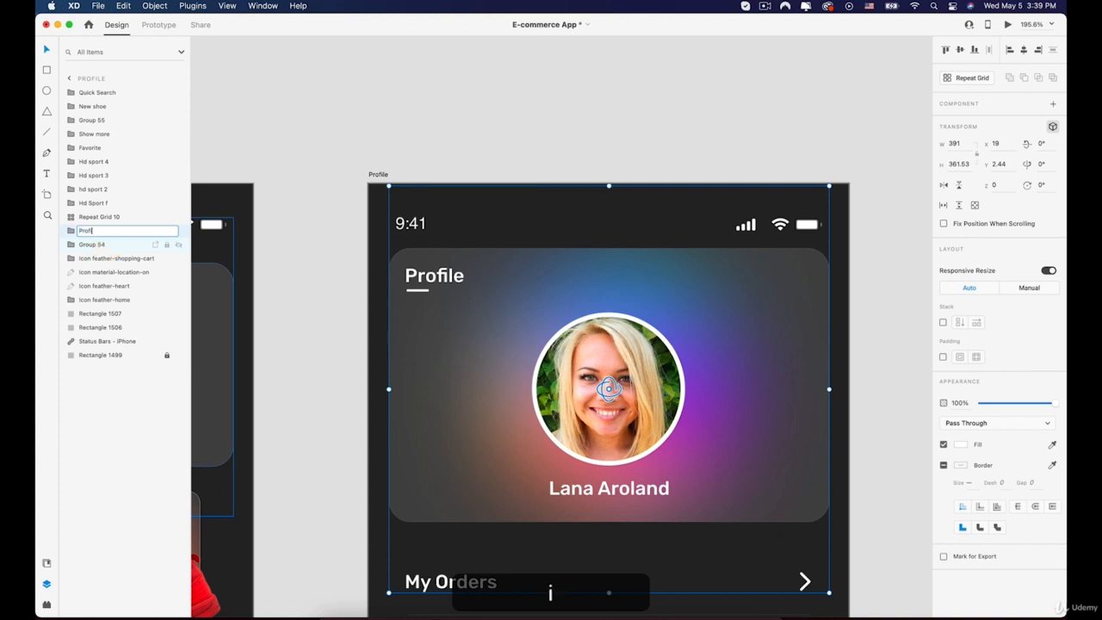
type("Profile pic")
Rename the menu list repeat grid on the Profile artboard as Settings
scroll(504, 203, "down", 5)
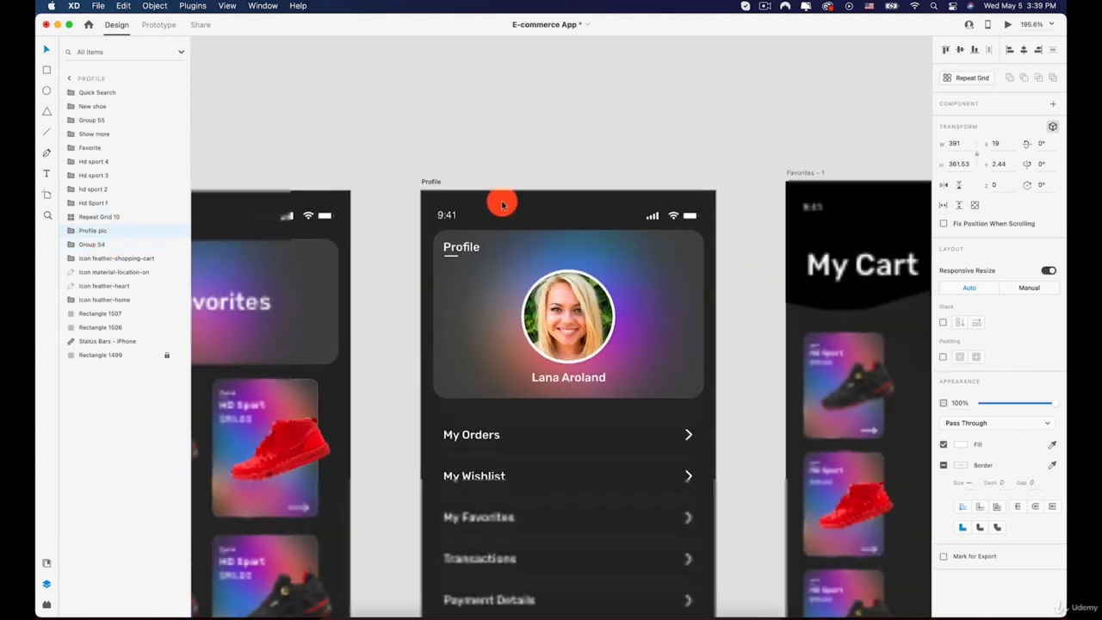
key("space")
left_click_drag(518, 212, 544, 148)
scroll(549, 169, "down", 5)
key("space")
left_click_drag(543, 297, 522, 242)
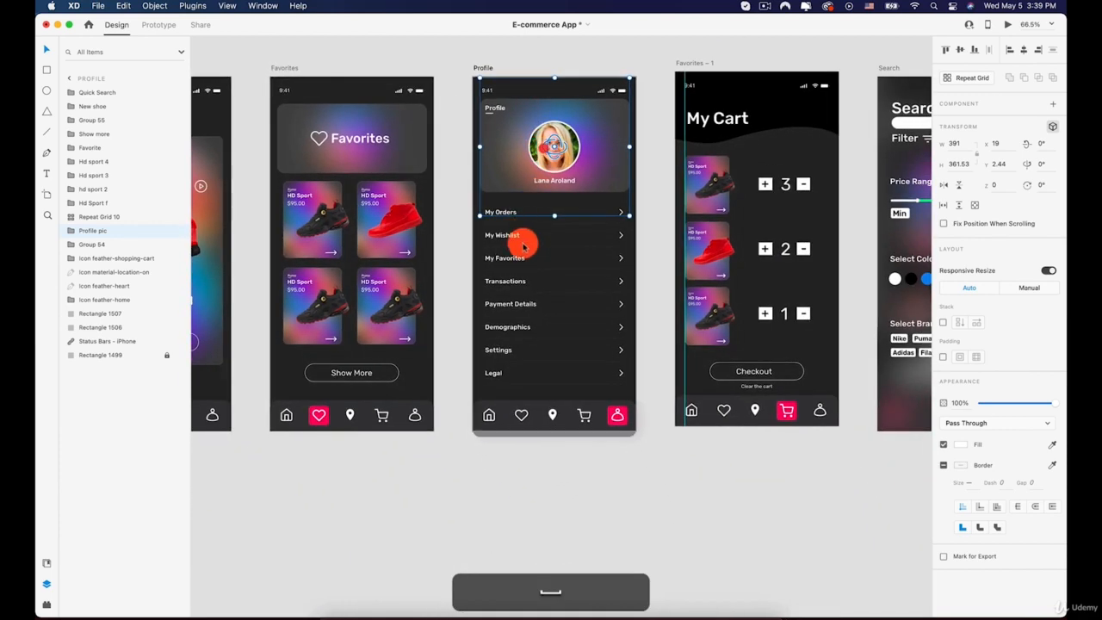
left_click(522, 242)
left_click(503, 215)
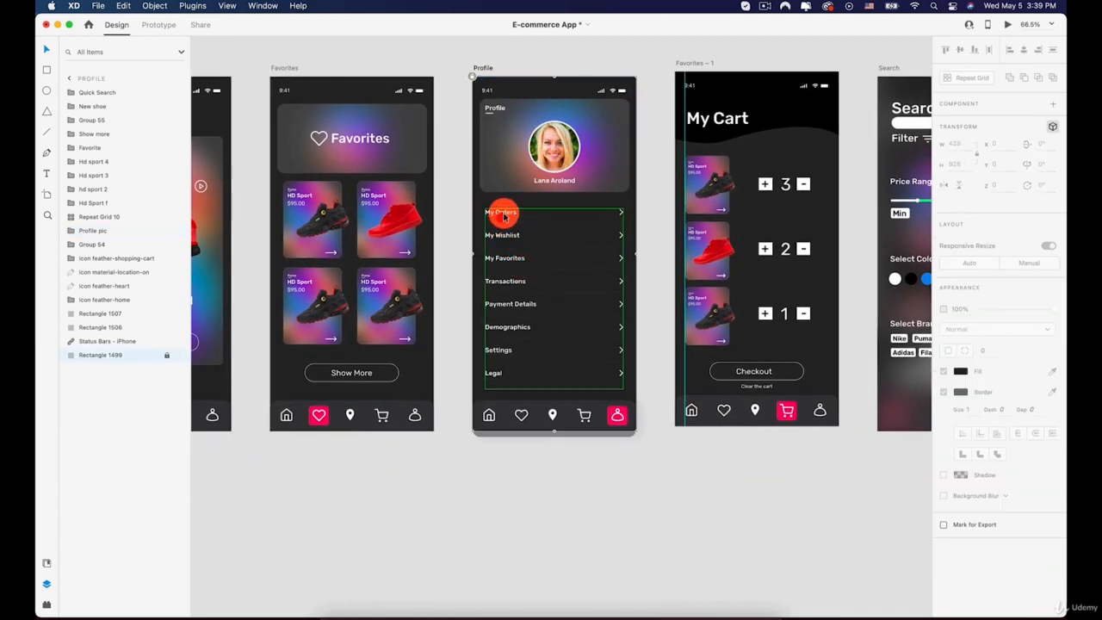
right_click(105, 217)
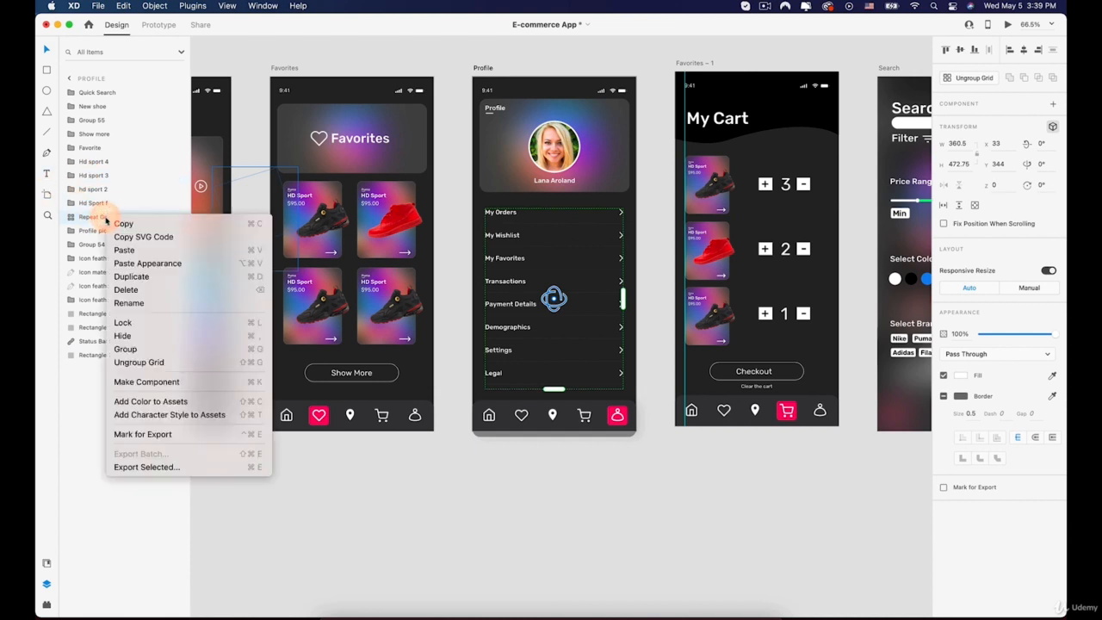
left_click(137, 308)
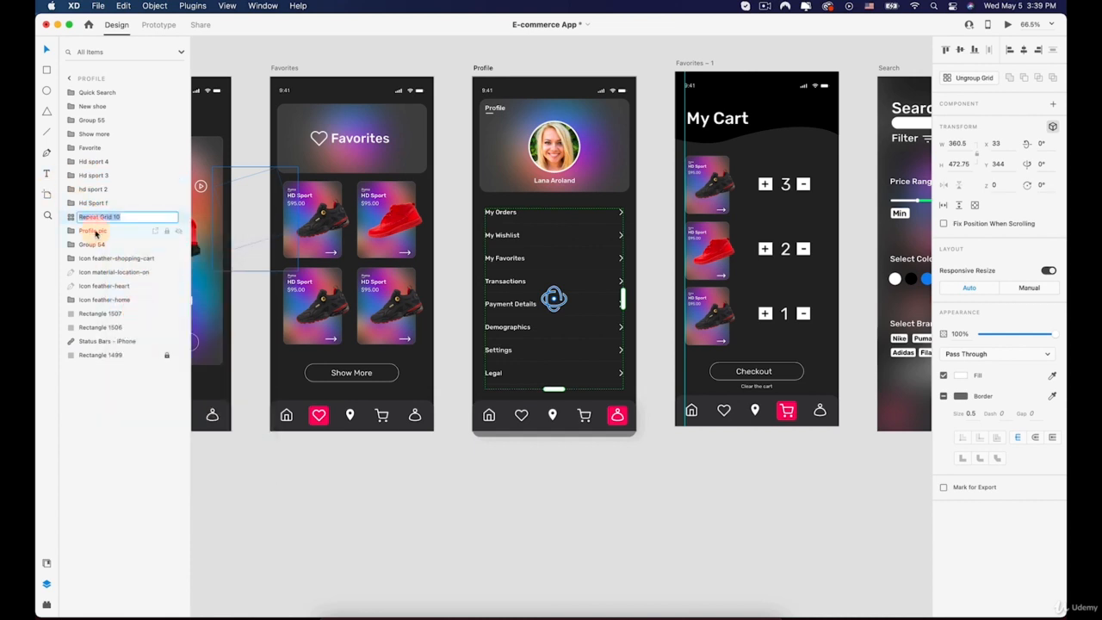
key("shift")
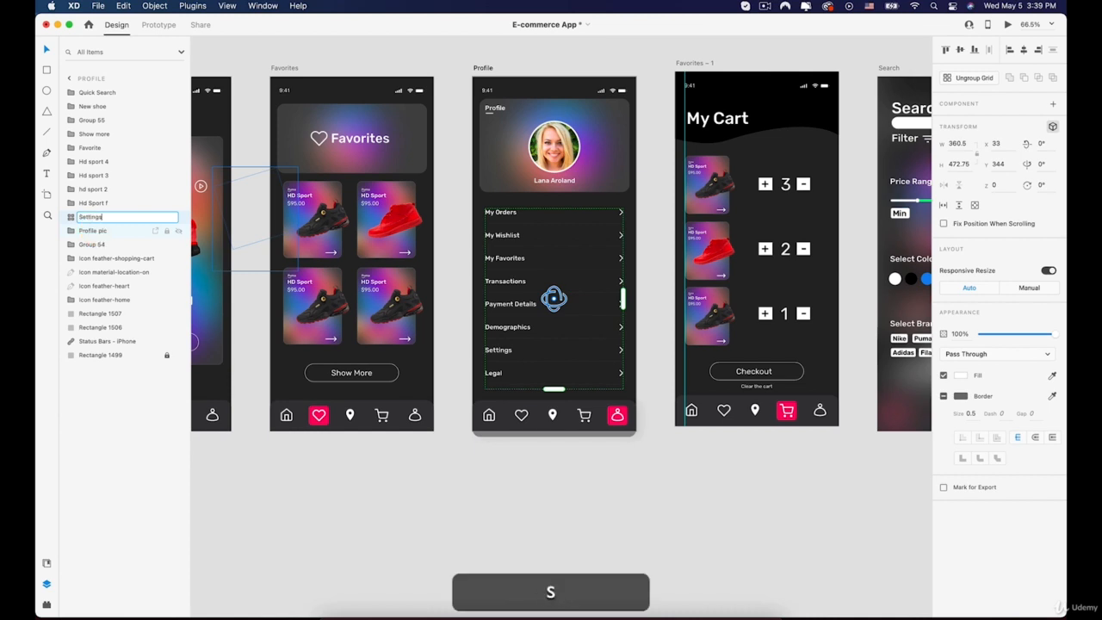
type("Settings")
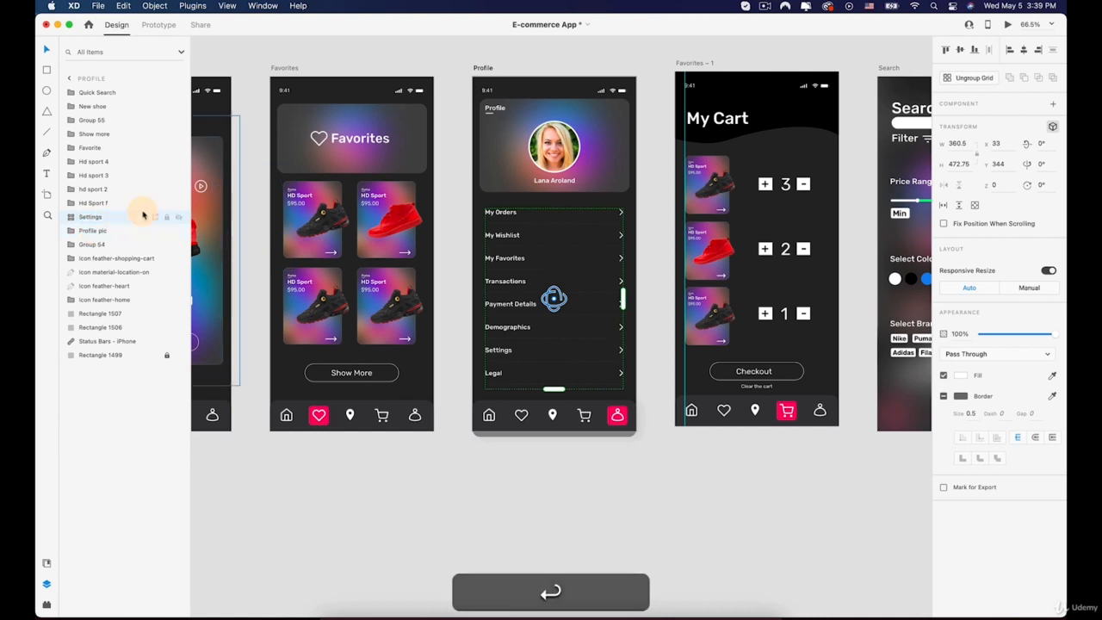
Copy the Profile pic group and paste it onto the Home Nike artboard
key("space")
left_click_drag(382, 145, 635, 229)
scroll(635, 232, "down", 5)
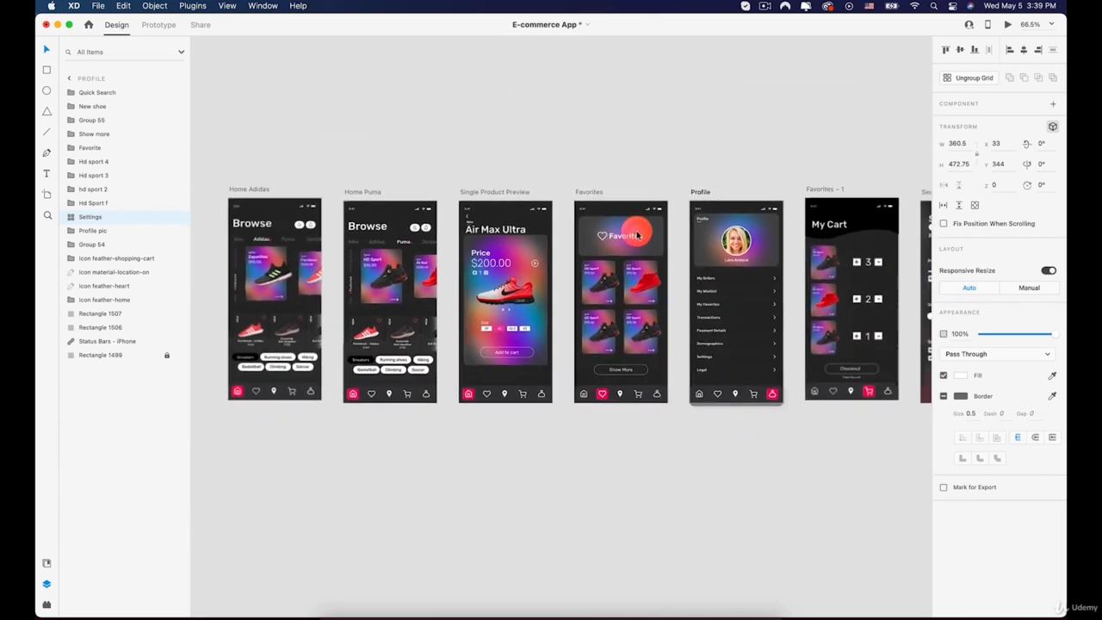
left_click(723, 224)
key("super")
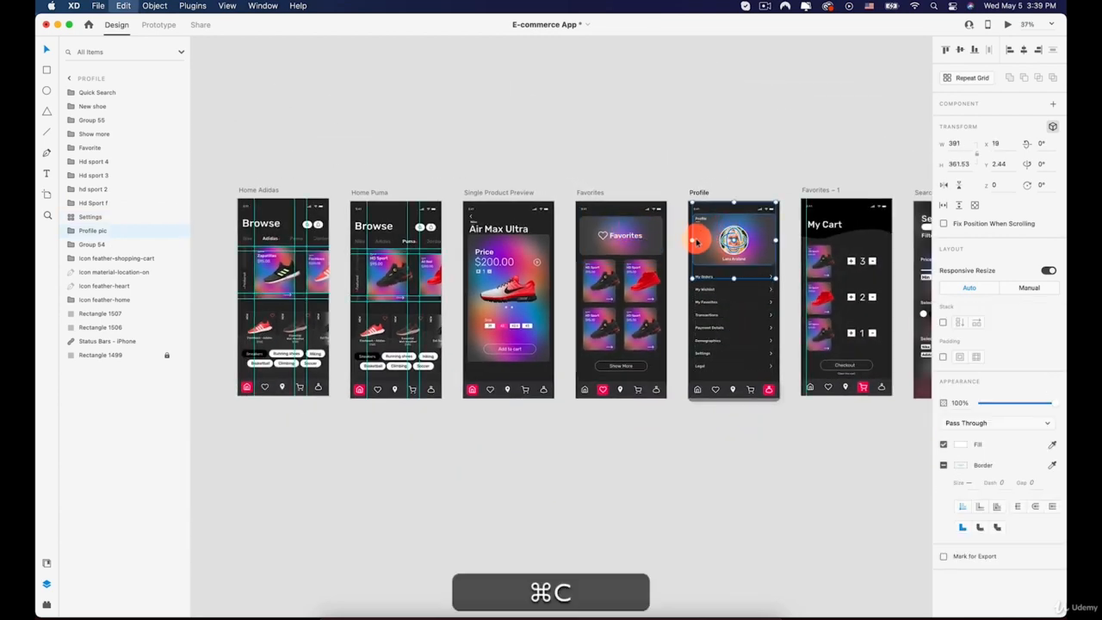
key("space")
left_click_drag(377, 200, 642, 190)
left_click_drag(480, 200, 592, 205)
scroll(508, 179, "up", 2)
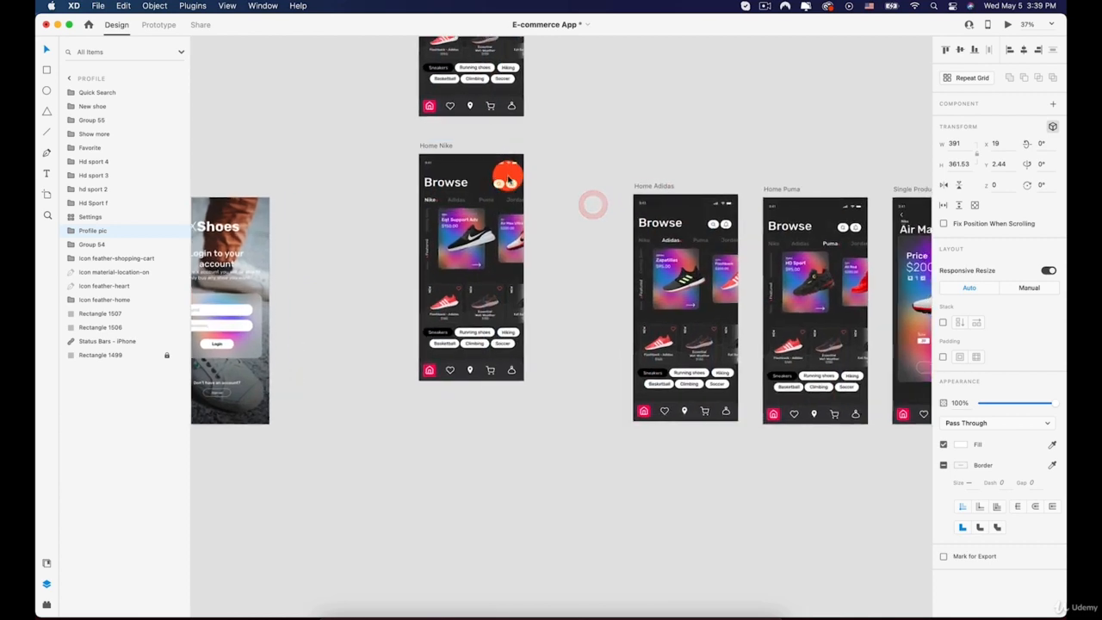
scroll(433, 143, "up", 5)
left_click(382, 148)
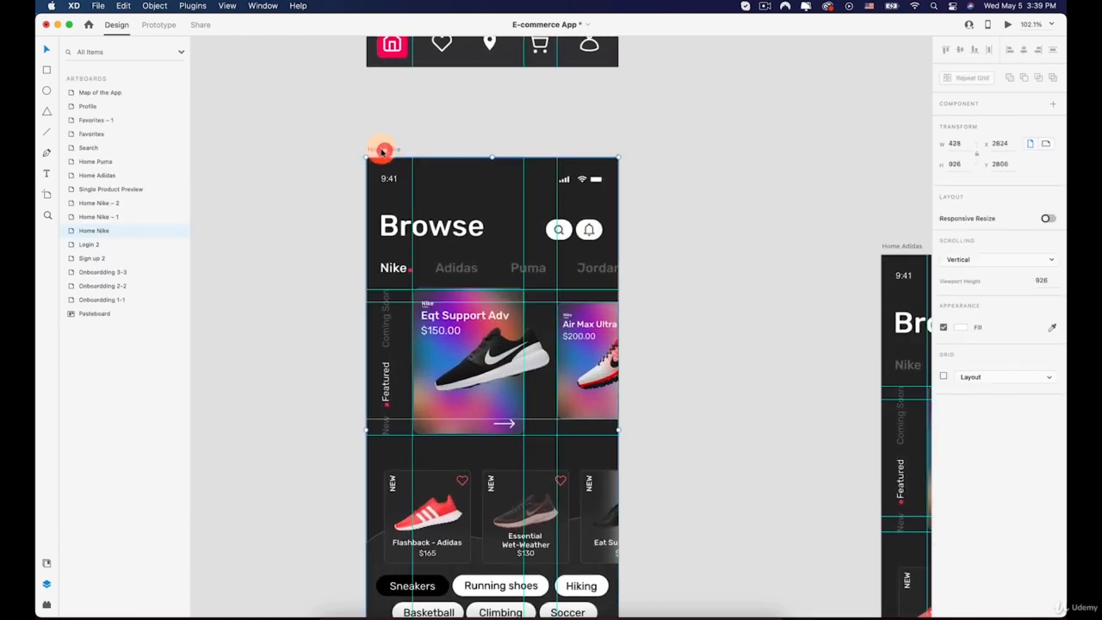
key("super+v")
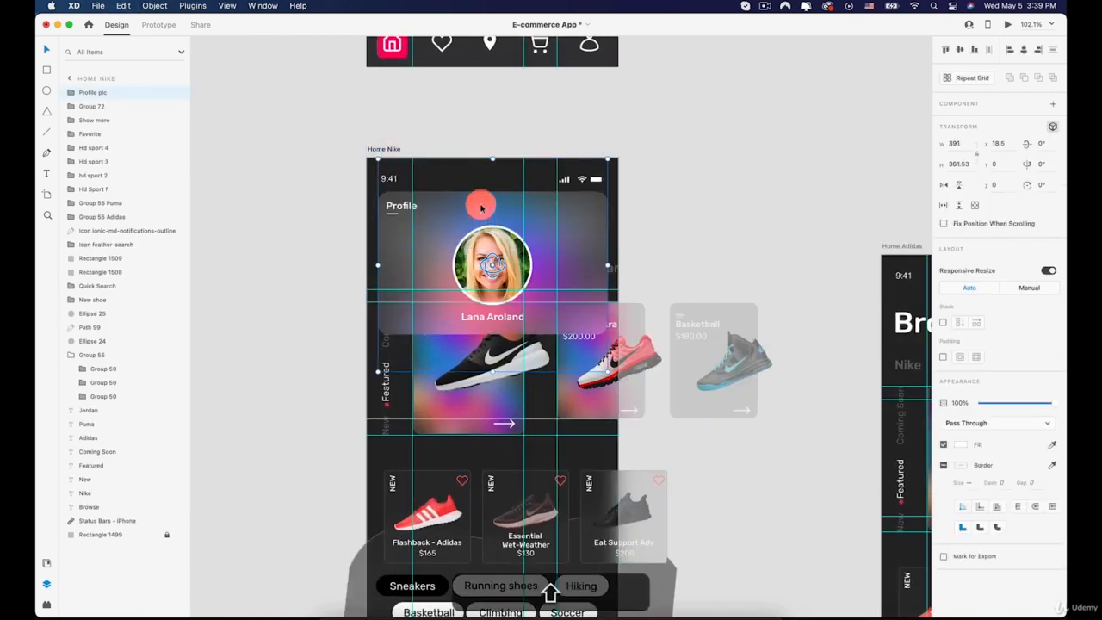
Move the pasted profile group up above the top of the Home Nike artboard and set its opacity to 0%
left_click_drag(481, 208, 485, 106)
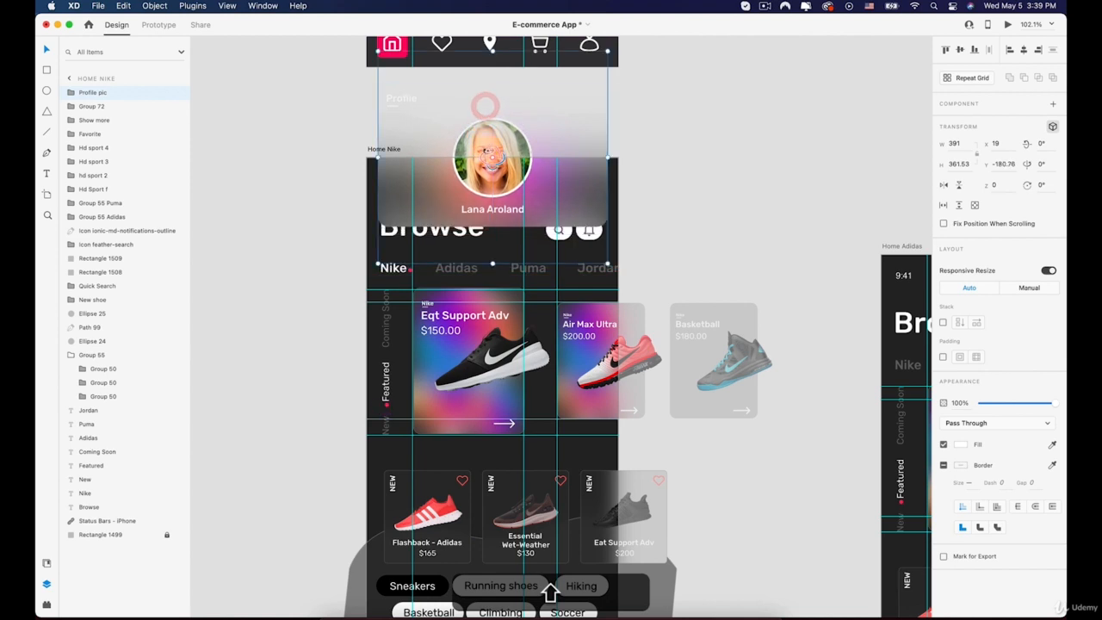
left_click_drag(492, 148, 493, 104)
left_click_drag(998, 402, 915, 393)
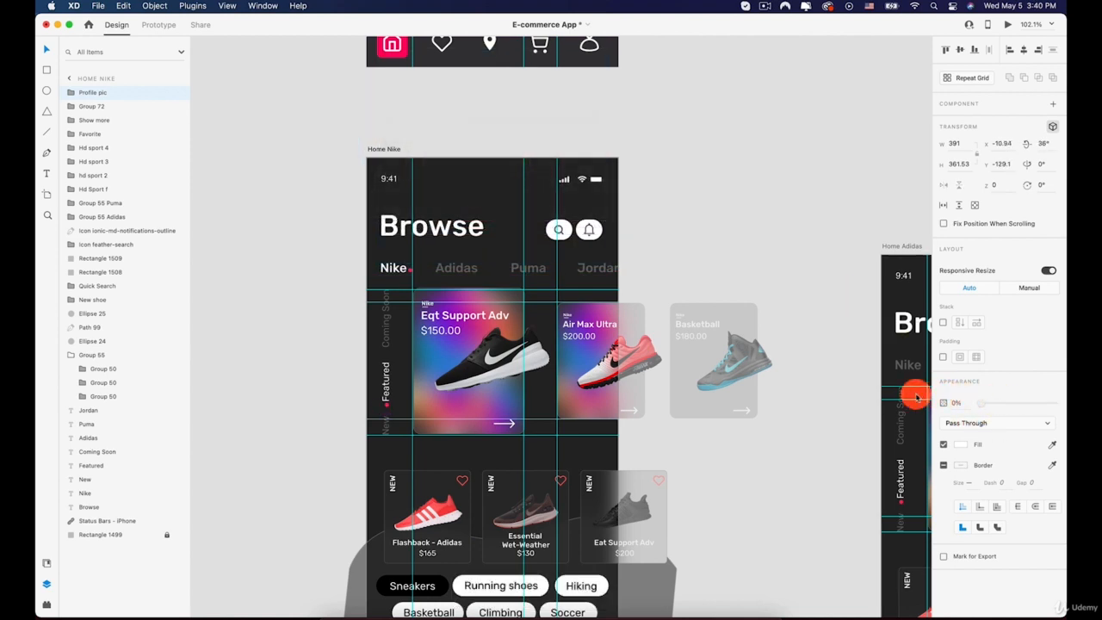
left_click(761, 369)
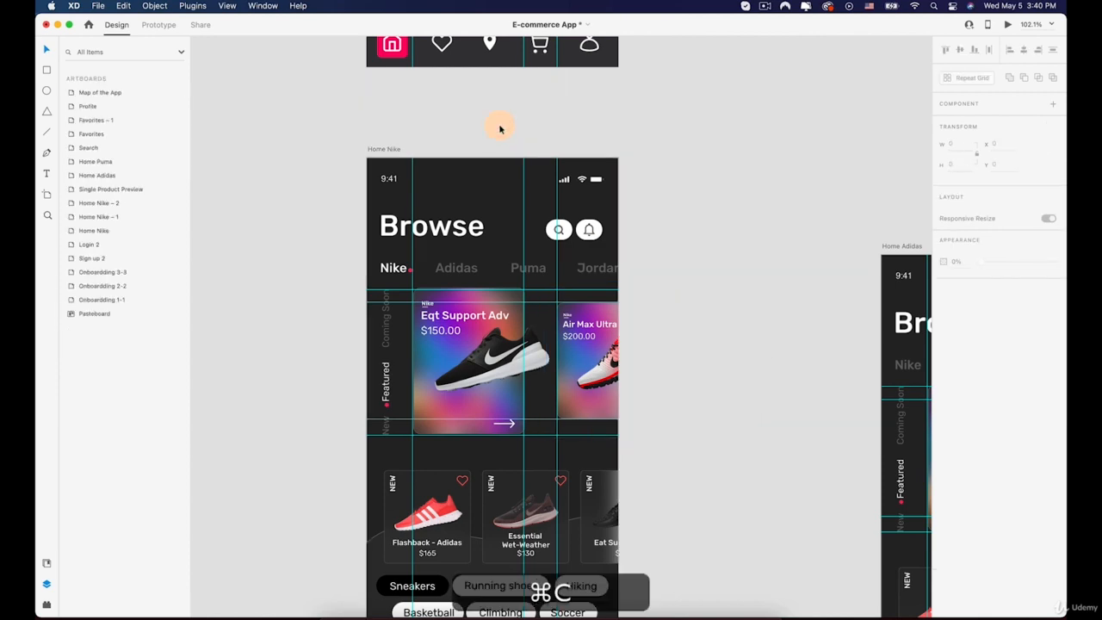
Paste the profile group onto the Home Nike – 1 artboard
scroll(501, 129, "down", 5)
key("space")
left_click_drag(507, 118, 445, 302)
left_click_drag(447, 217, 445, 302)
left_click_drag(433, 161, 417, 280)
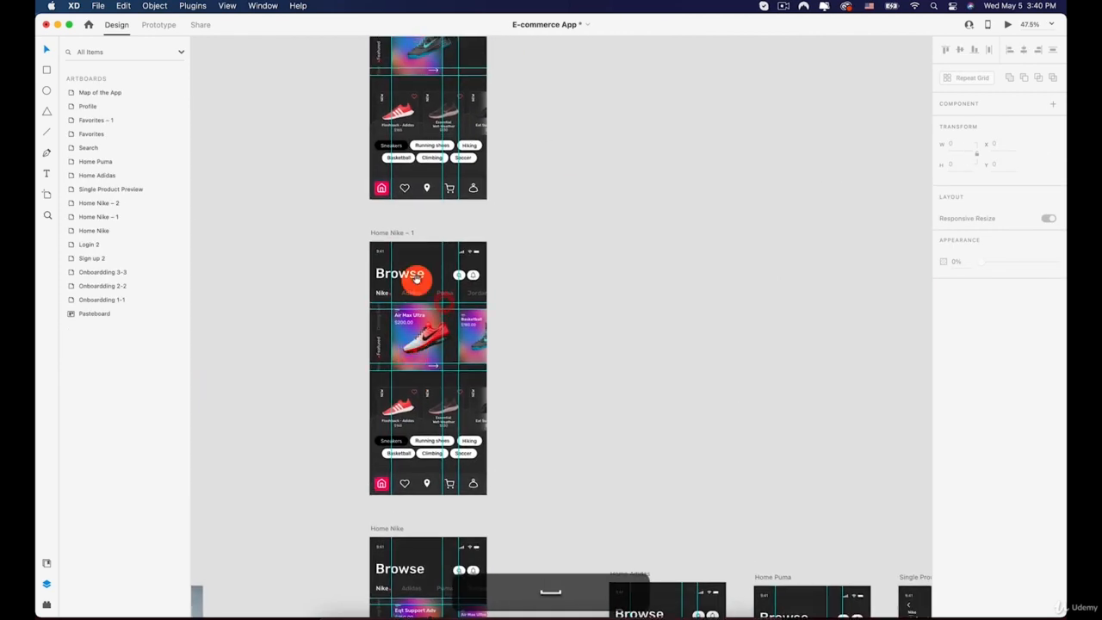
left_click(398, 233)
key("super+v")
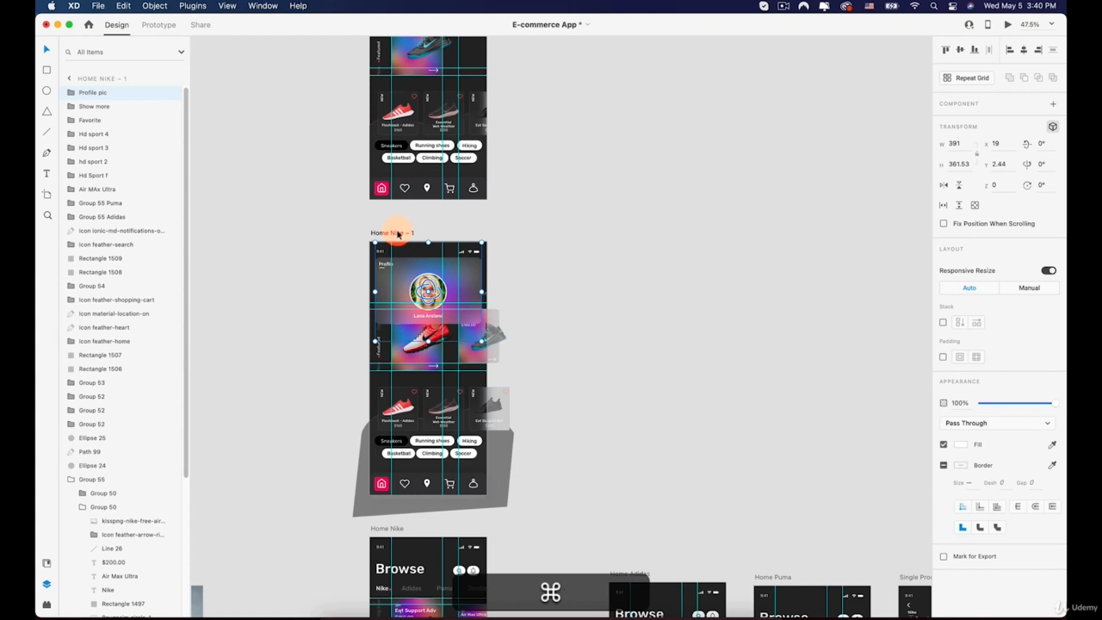
Undo the last paste and the opacity change on the Home Nike profile group
key("super+z")
scroll(419, 310, "down", 2)
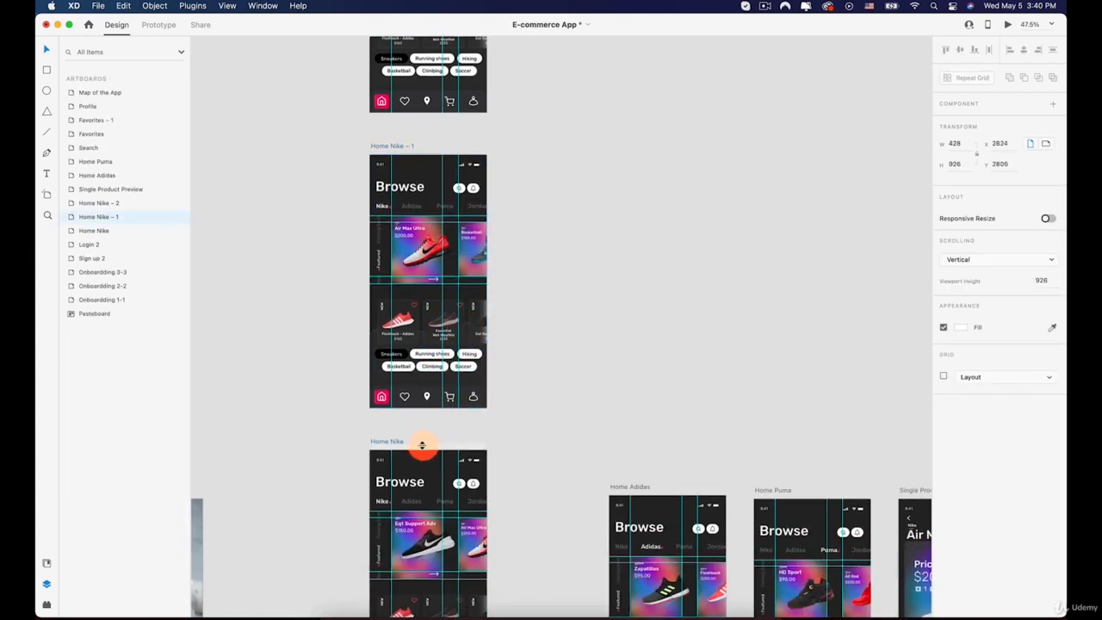
key("super+z")
scroll(428, 426, "down", 2)
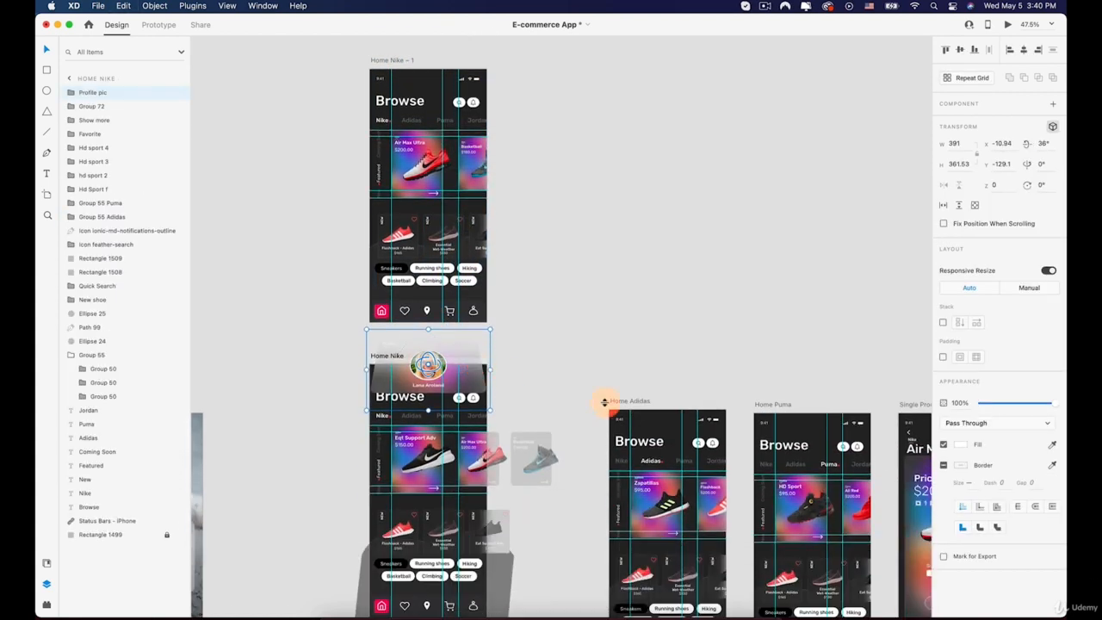
Set the Home Nike profile group's opacity to 0% and paste the profile group onto the Home Nike – 1 artboard
left_click_drag(1002, 403, 985, 403)
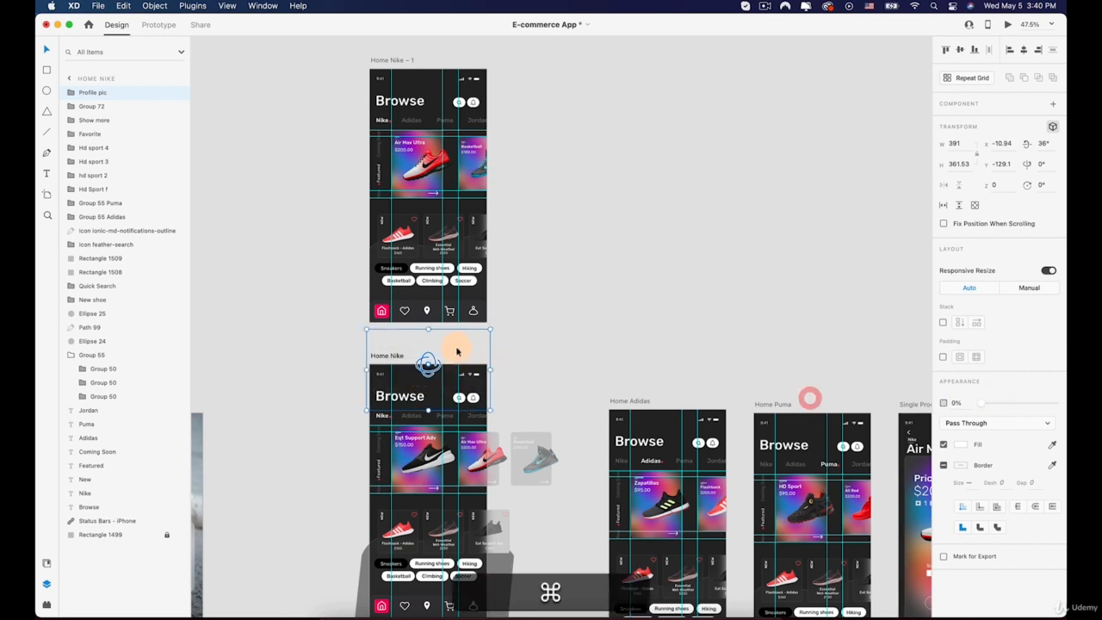
scroll(419, 234, "up", 1)
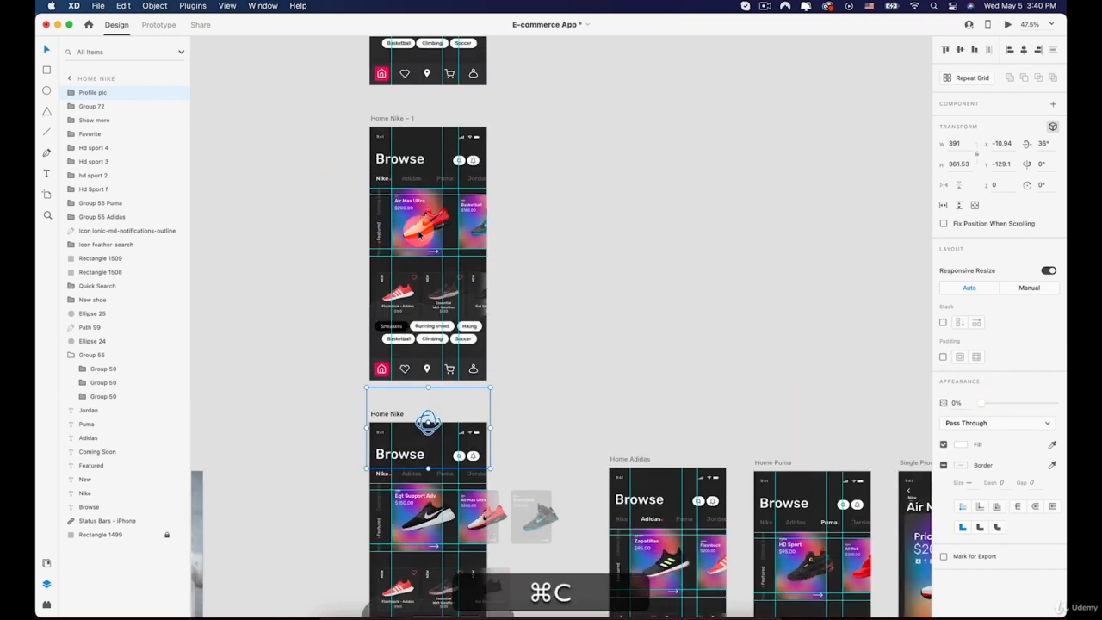
left_click(399, 121)
key("super+v")
Paste the profile group onto the Home Nike – 2 artboard
scroll(399, 120, "up", 5)
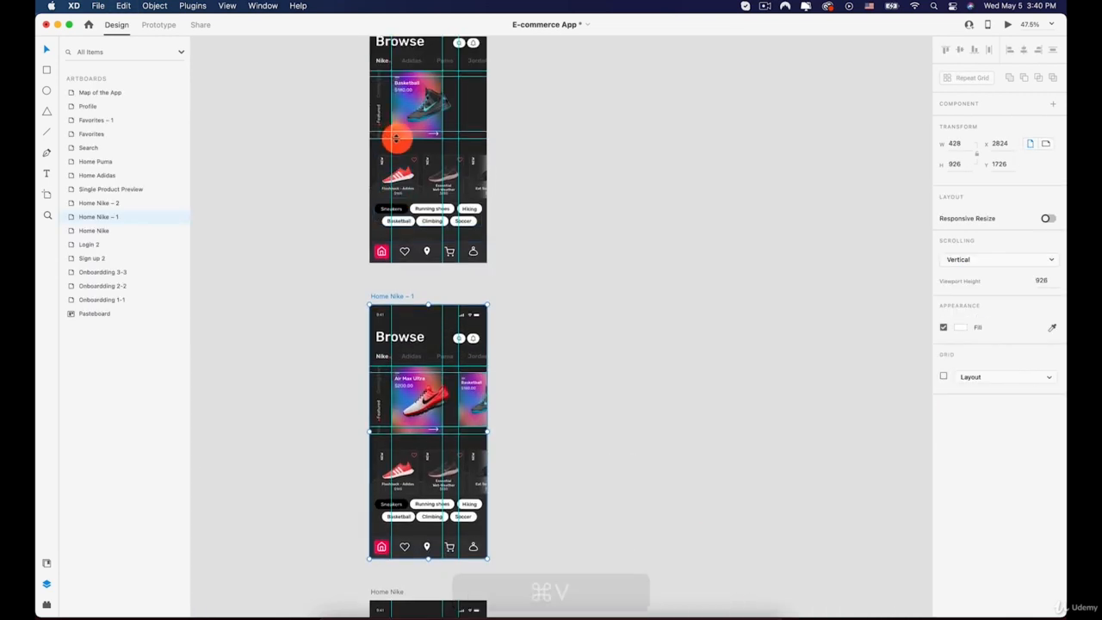
left_click(387, 102)
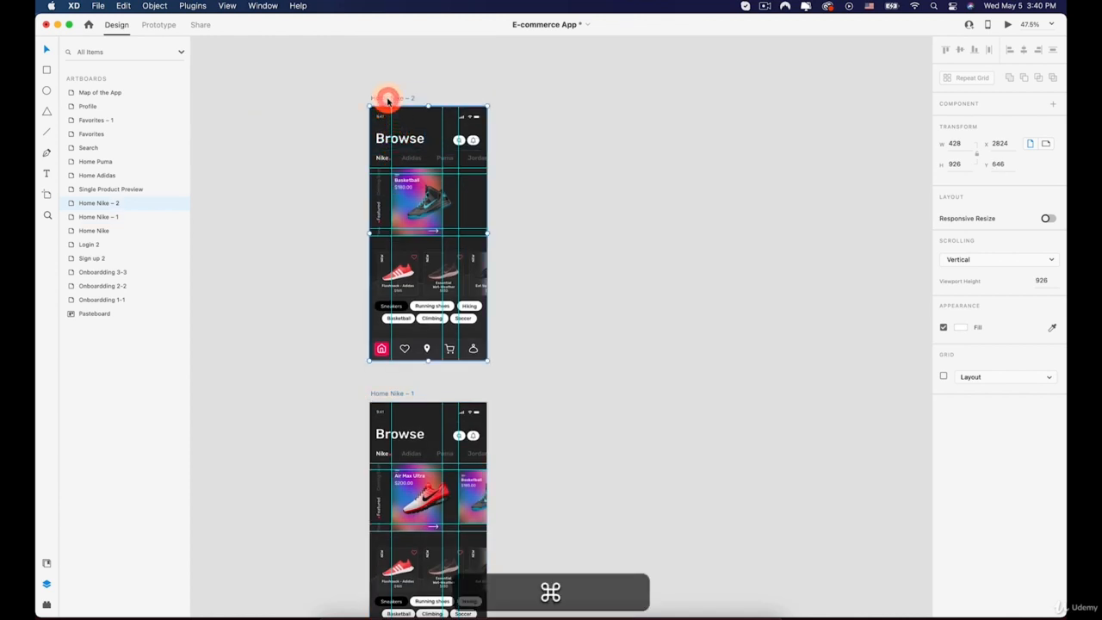
key("super+v")
Paste the profile group onto the Home Adidas and Home Puma artboards
key("space")
left_click_drag(408, 356, 368, 230)
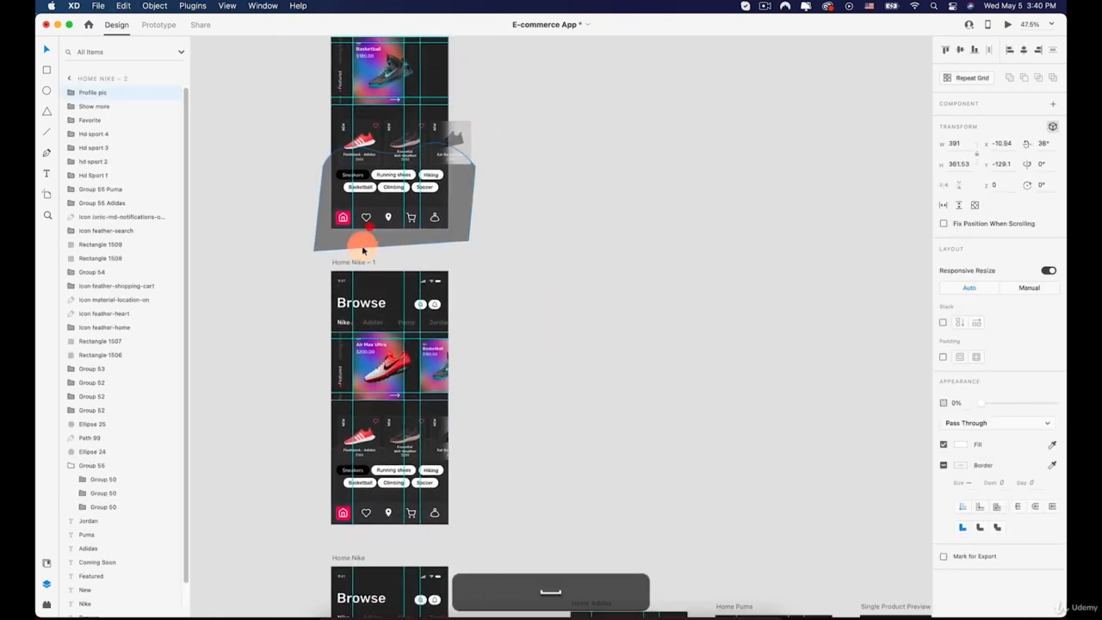
left_click(356, 261)
key("space")
left_click_drag(408, 286, 356, 106)
left_click_drag(489, 304, 405, 138)
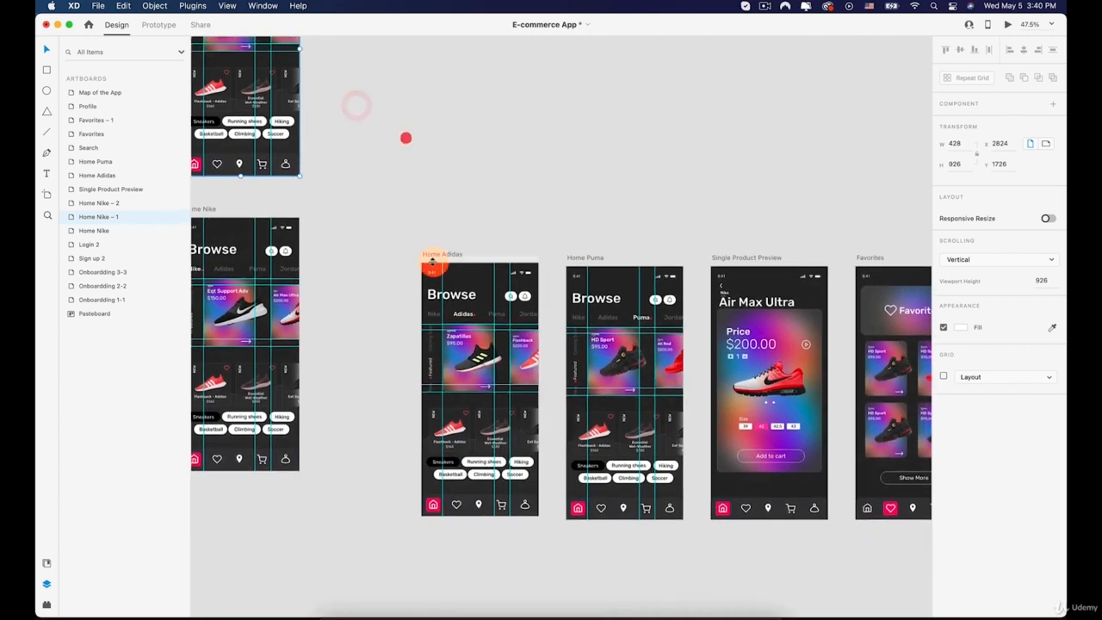
left_click(438, 255)
key("super+v")
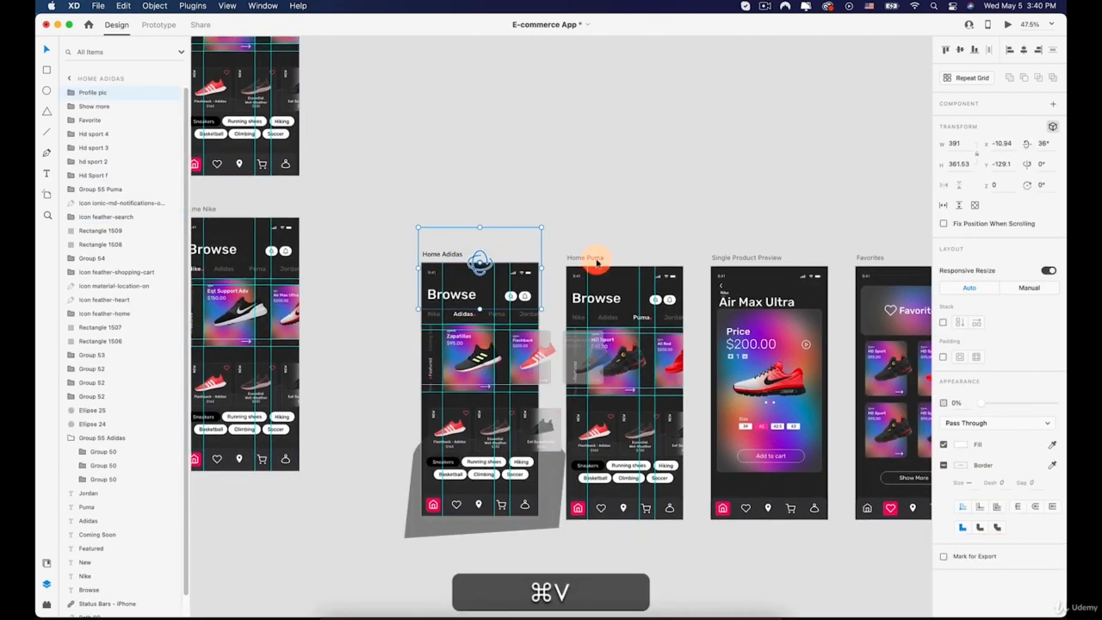
left_click(585, 257)
key("super+v")
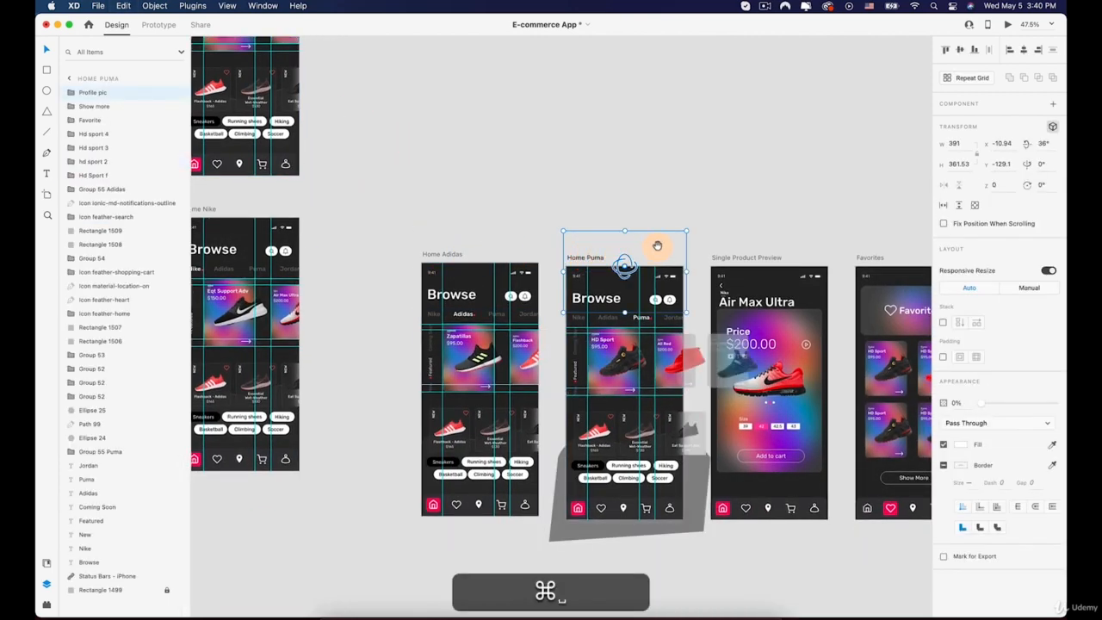
Paste the profile group onto the Single Product Preview and Favorites artboards
left_click_drag(654, 238, 427, 202)
left_click(478, 211)
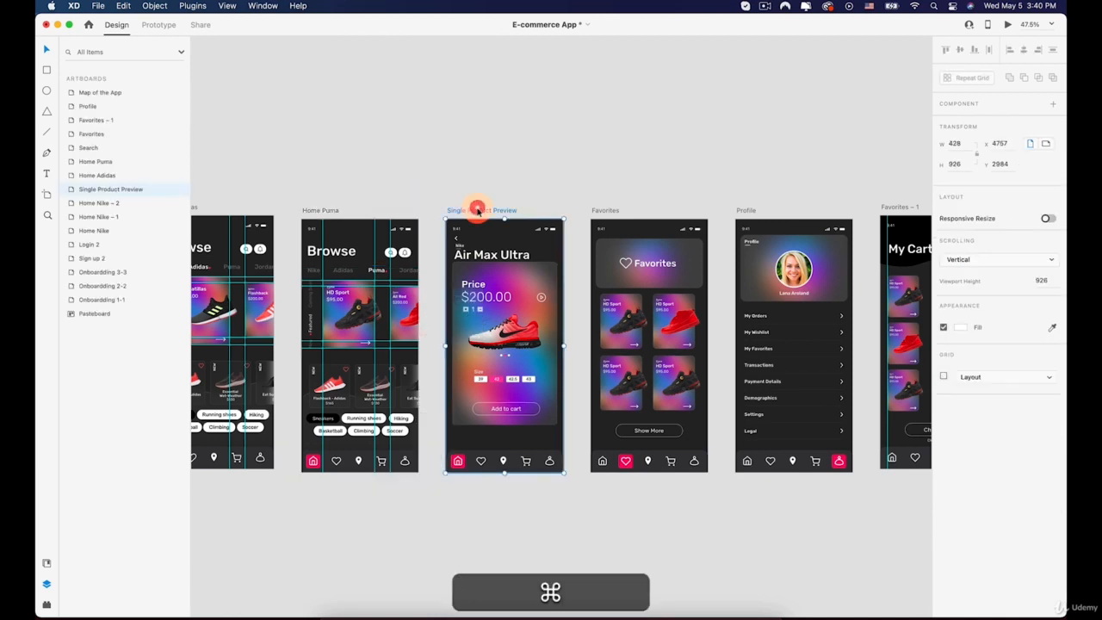
key("super+v")
left_click(607, 210)
key("super+v")
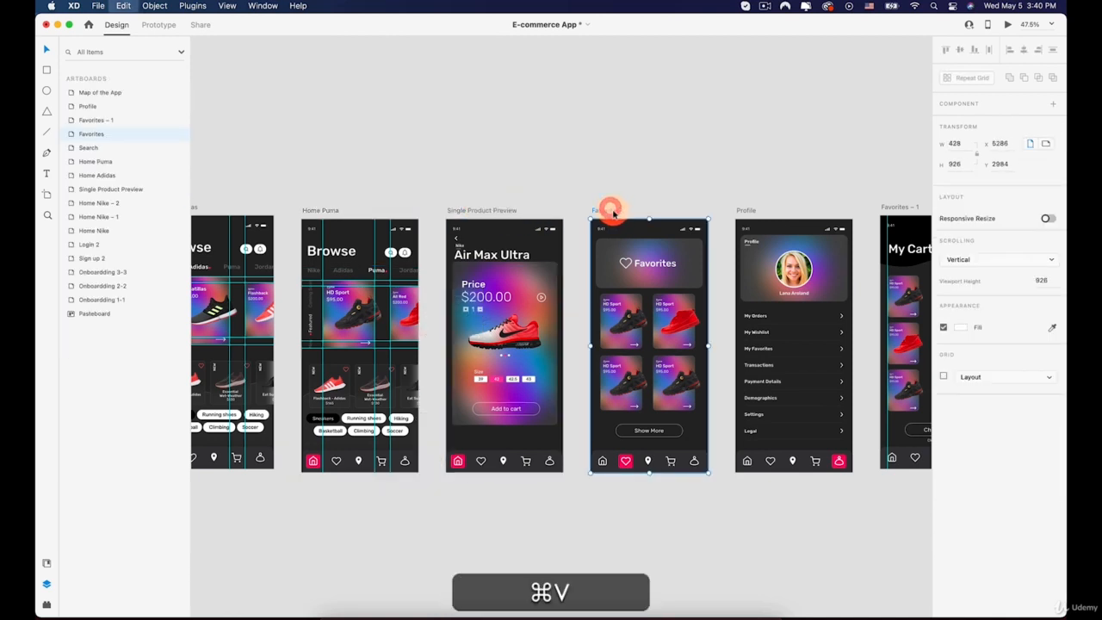
Paste the profile group onto the Favorites – 1 artboard
left_click_drag(622, 214, 431, 193)
scroll(431, 192, "right", 3)
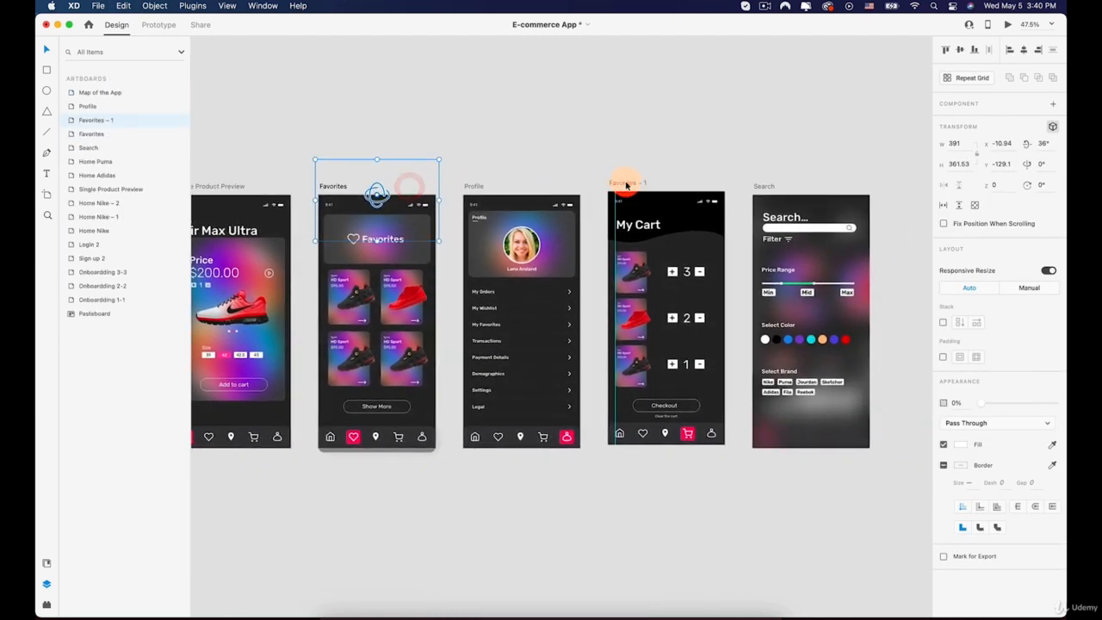
left_click(625, 182)
key("super+v")
Copy the Settings list group from the Profile artboard and paste it onto the Home Nike artboard
scroll(622, 189, "down", 5)
left_click_drag(536, 207, 556, 141)
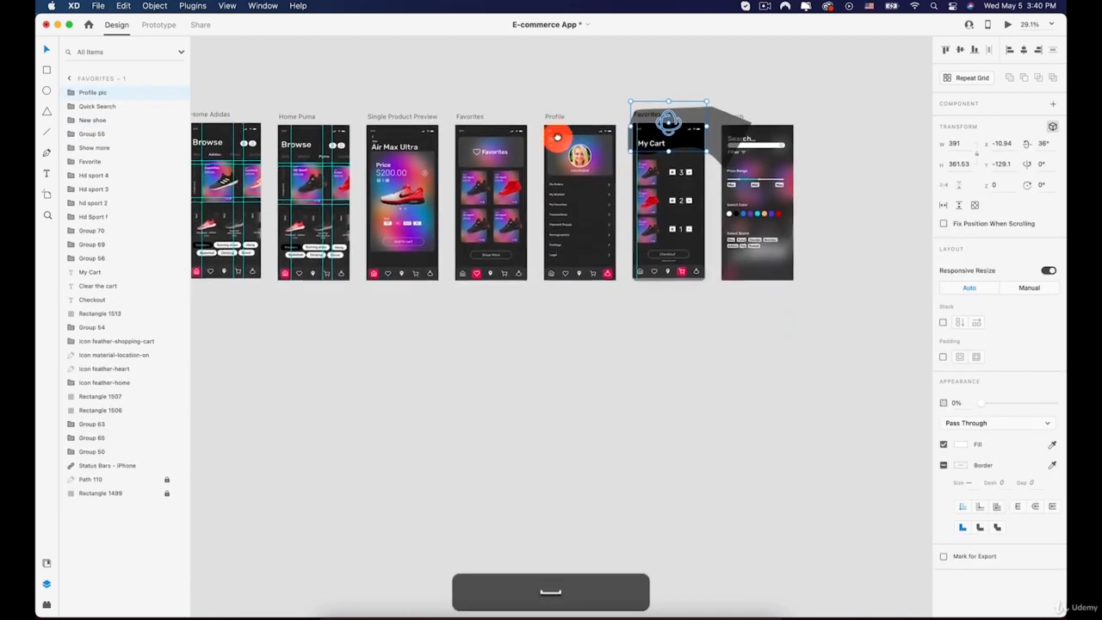
scroll(584, 177, "up", 5)
left_click(552, 246)
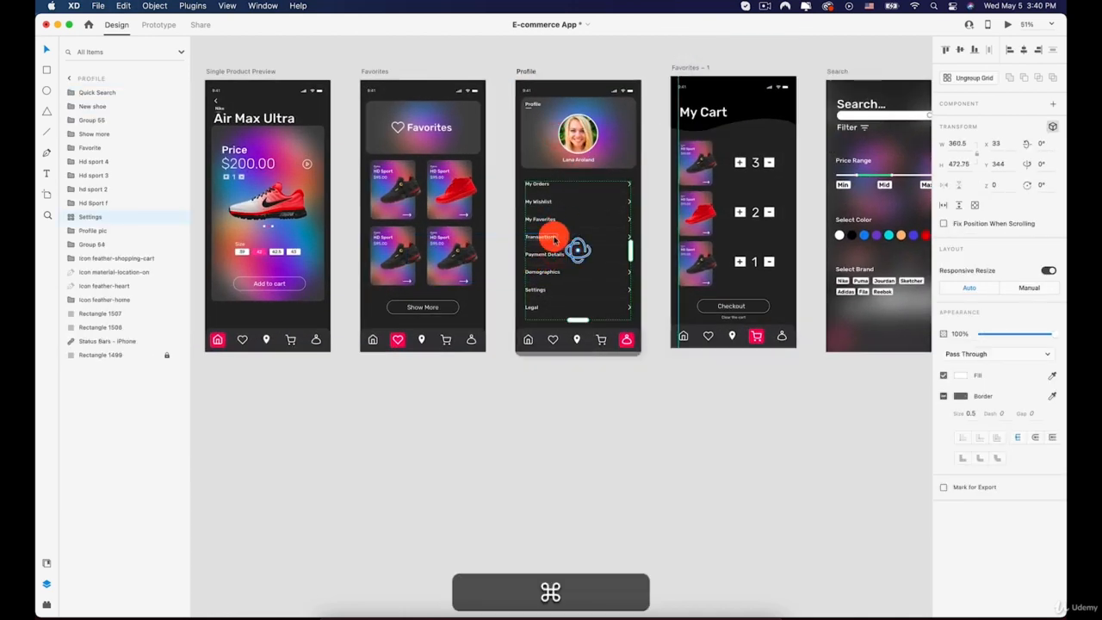
left_click_drag(377, 240, 667, 216)
left_click_drag(310, 212, 654, 216)
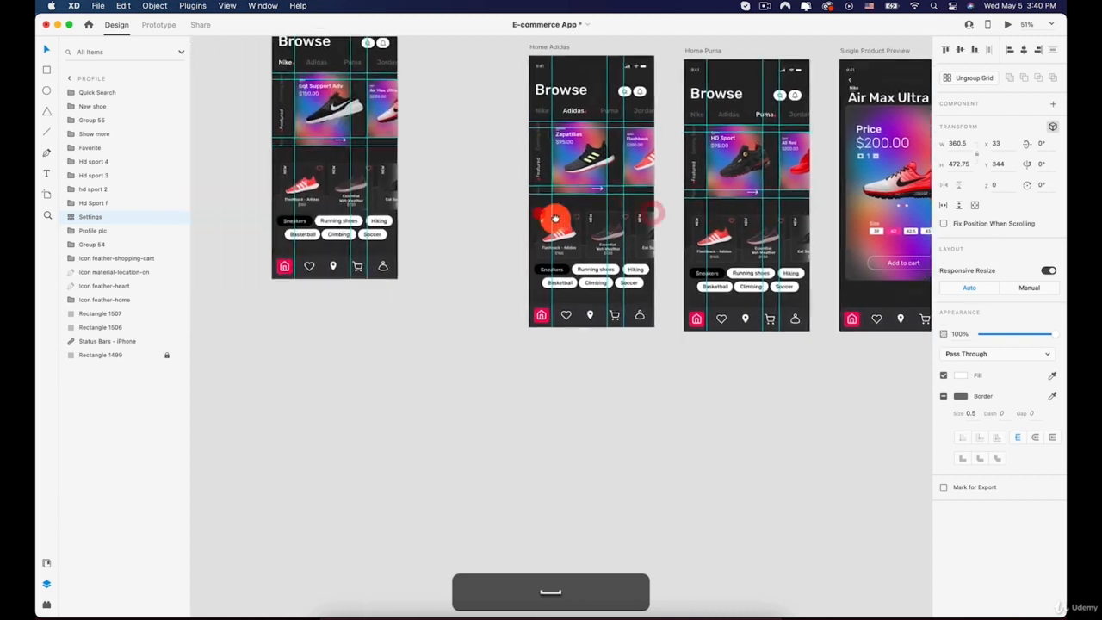
left_click_drag(410, 200, 482, 301)
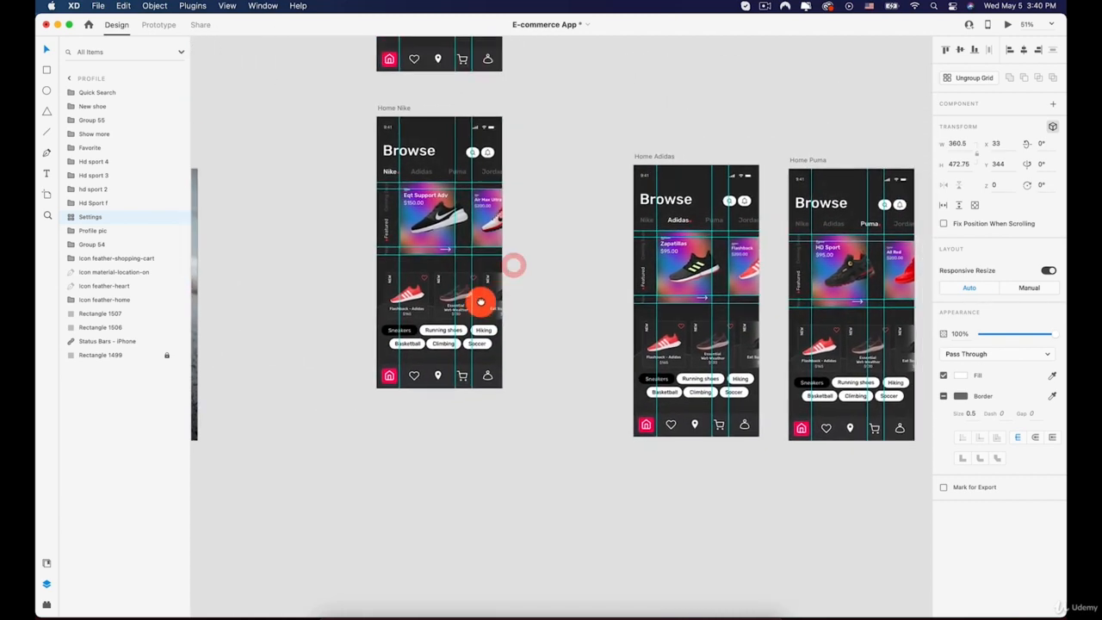
left_click(399, 110)
key("super+v")
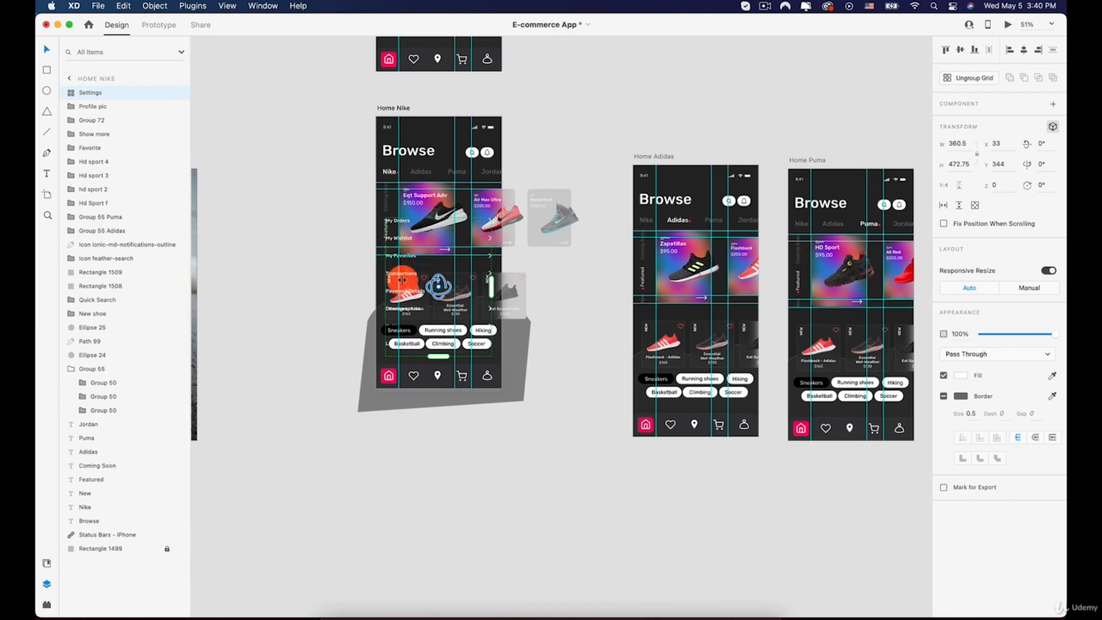
Nudge the pasted Settings list down to y 764, below the bottom of the Home Nike artboard
key("shift+Down")
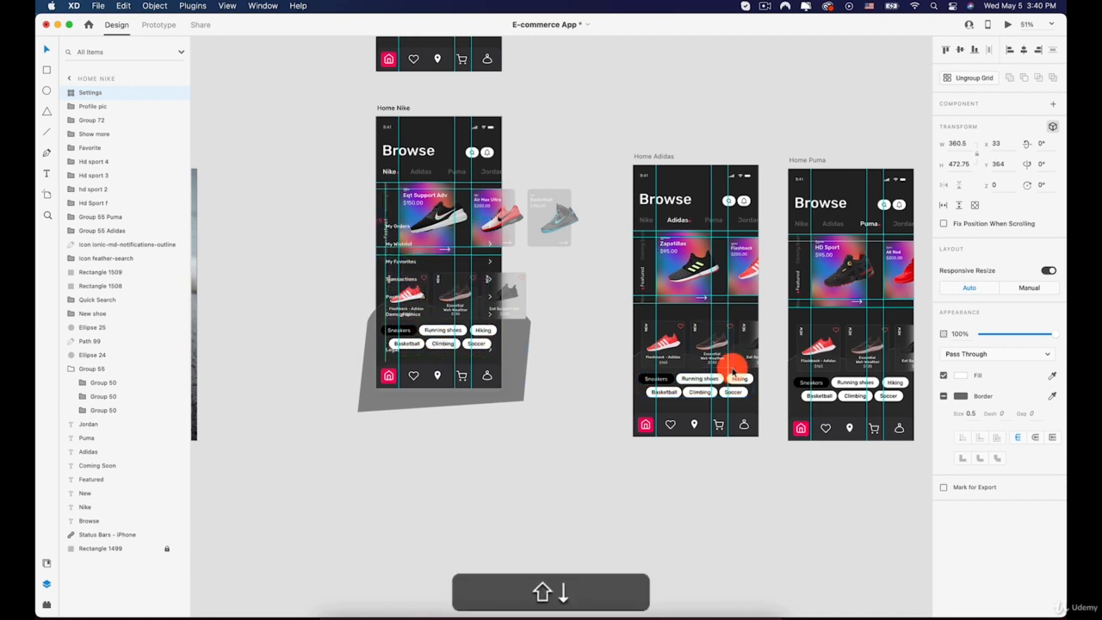
key("shift+Down")
key("shift+Down")
key("shift+Down")
key("shift+Down")
key("shift+Down")
key("shift+Down")
key("shift+Down")
key("shift+Down")
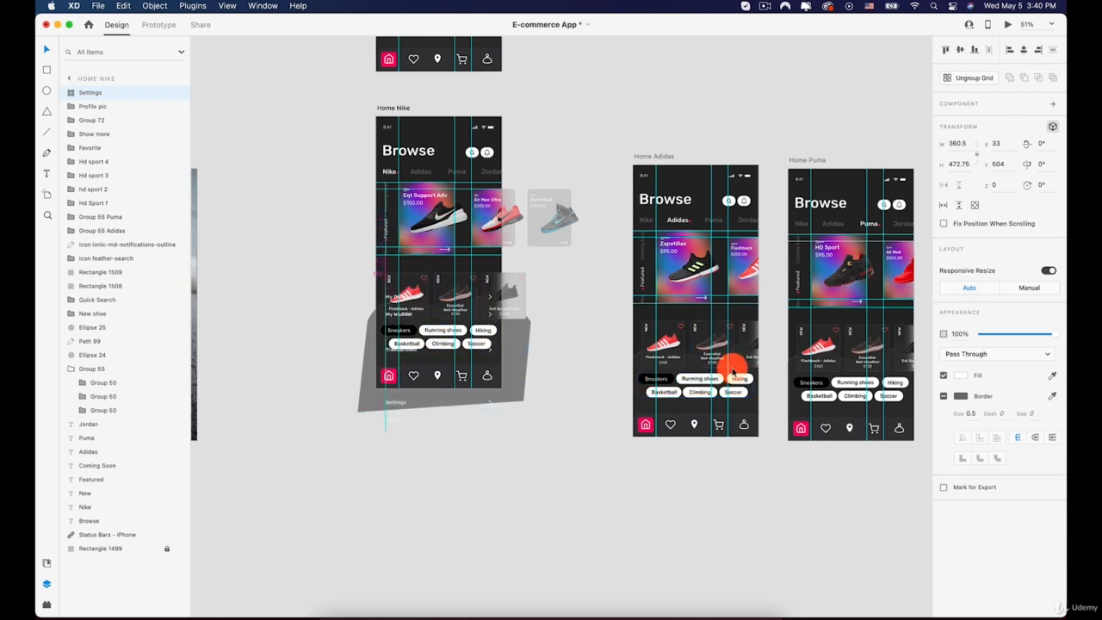
key("shift+Down")
key("shift+Down")
key("shift+Down")
key("shift+Down")
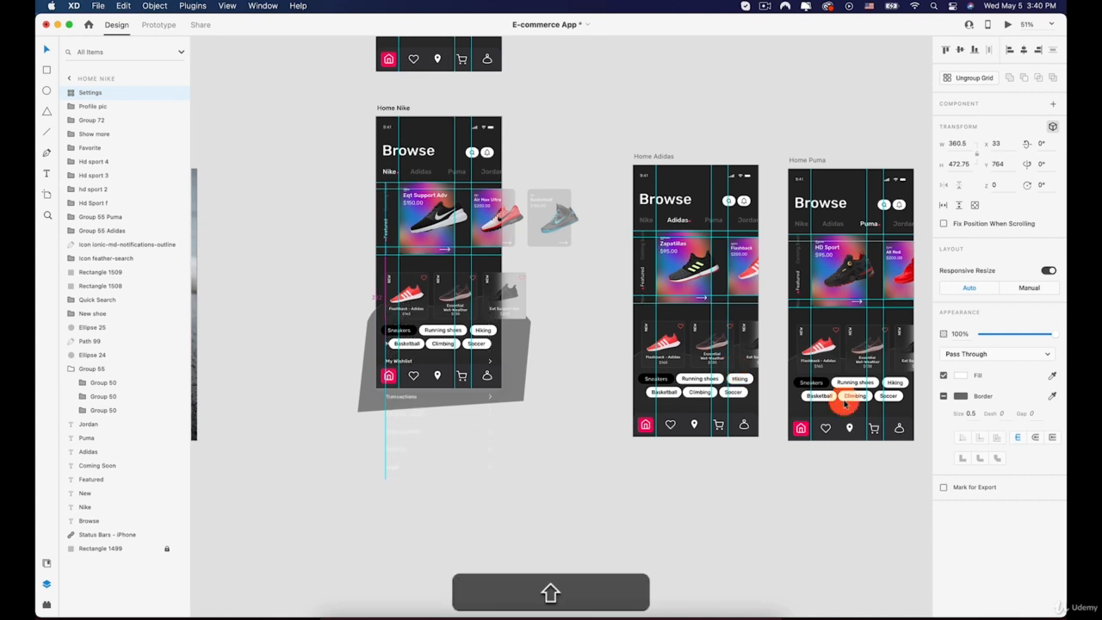
Set the Settings list's opacity to 0% and copy it onto the Home Nike – 1 artboard
left_click_drag(988, 333, 938, 336)
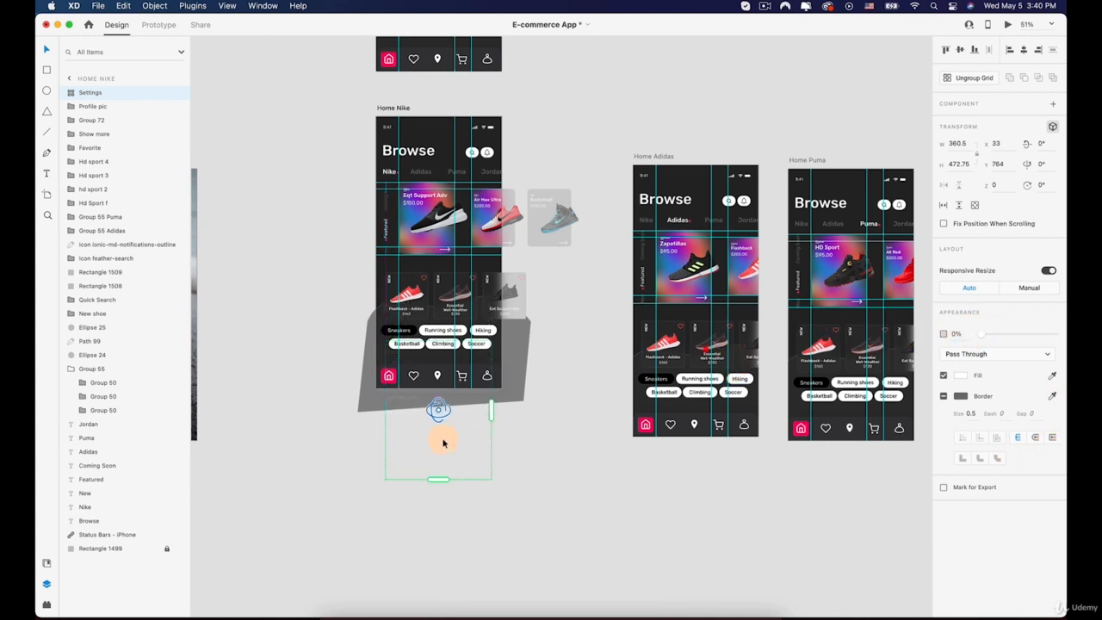
key("super+c")
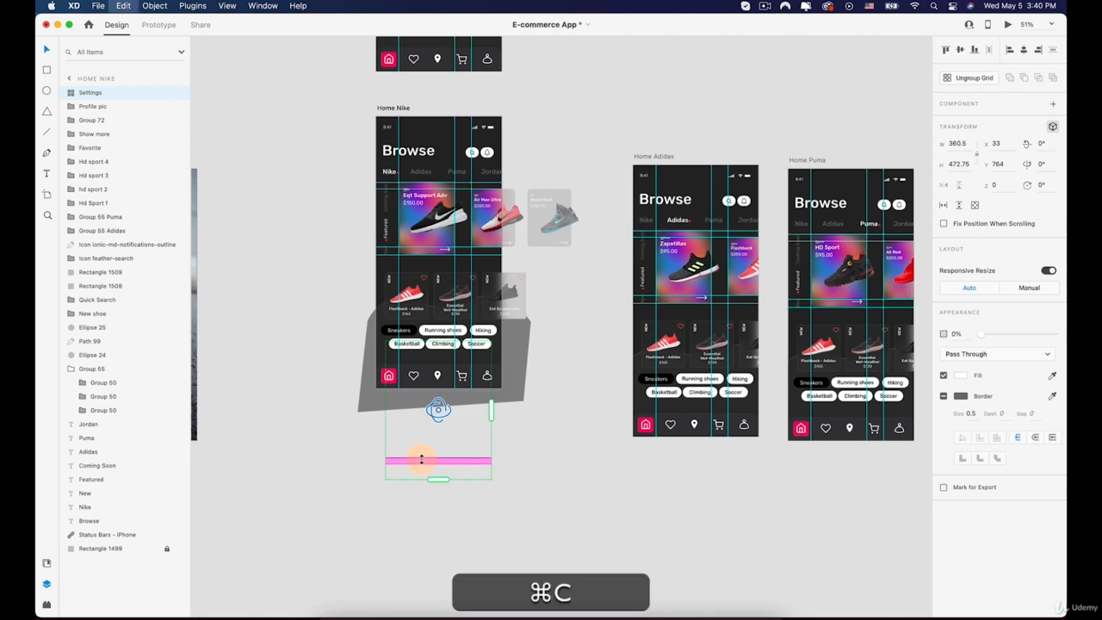
scroll(401, 401, "up", 5)
scroll(388, 259, "up", 3)
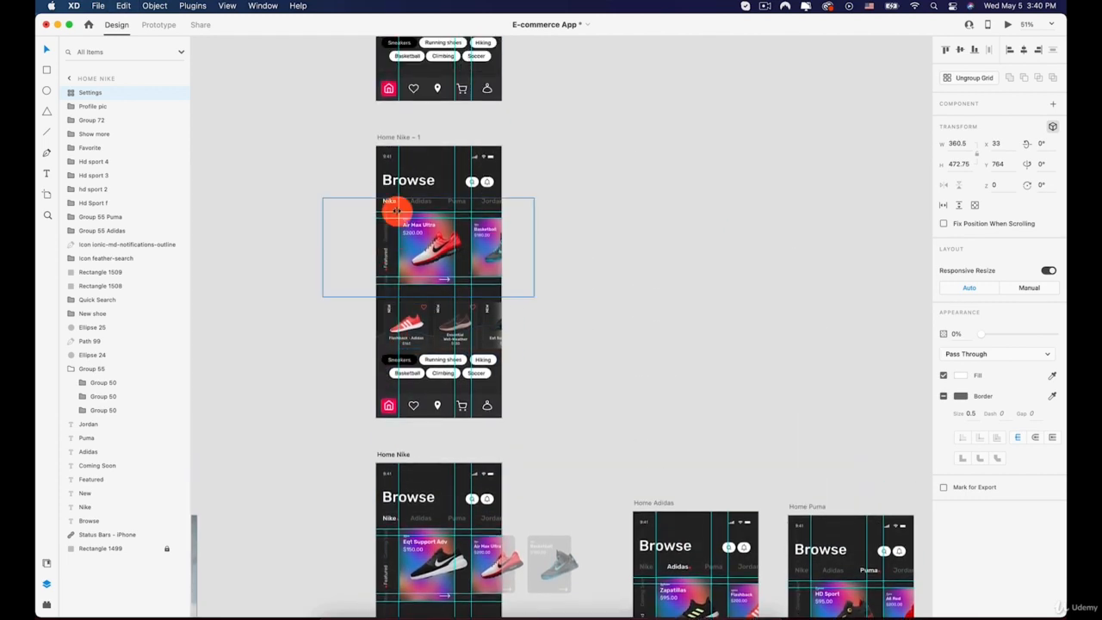
left_click(402, 138)
key("super+v")
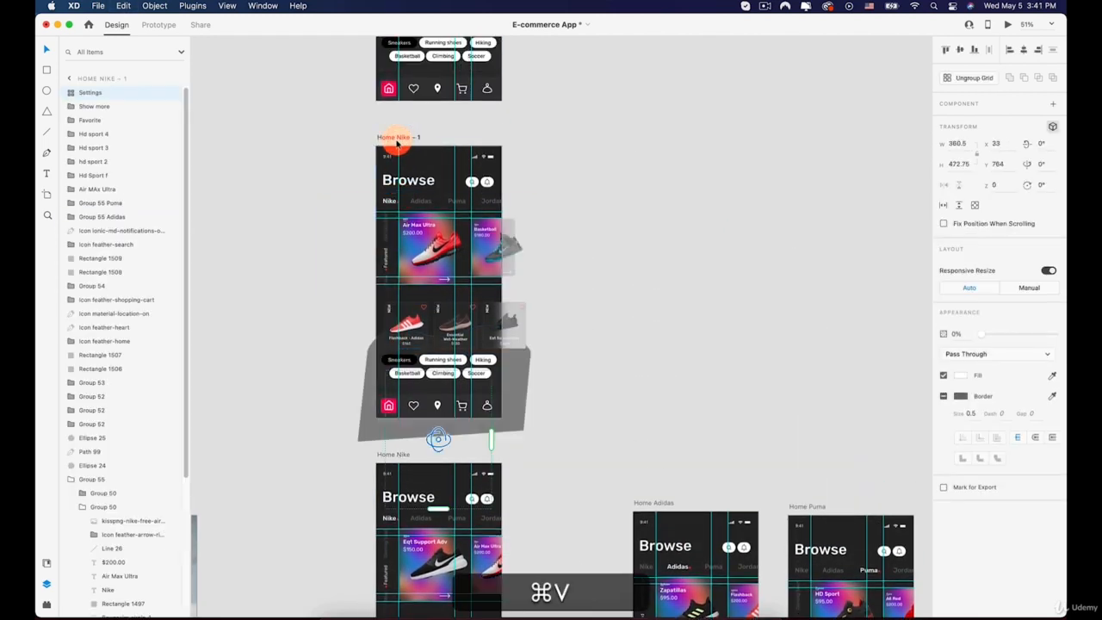
Paste the Settings list onto the Home Nike – 2 artboard
scroll(405, 138, "up", 7)
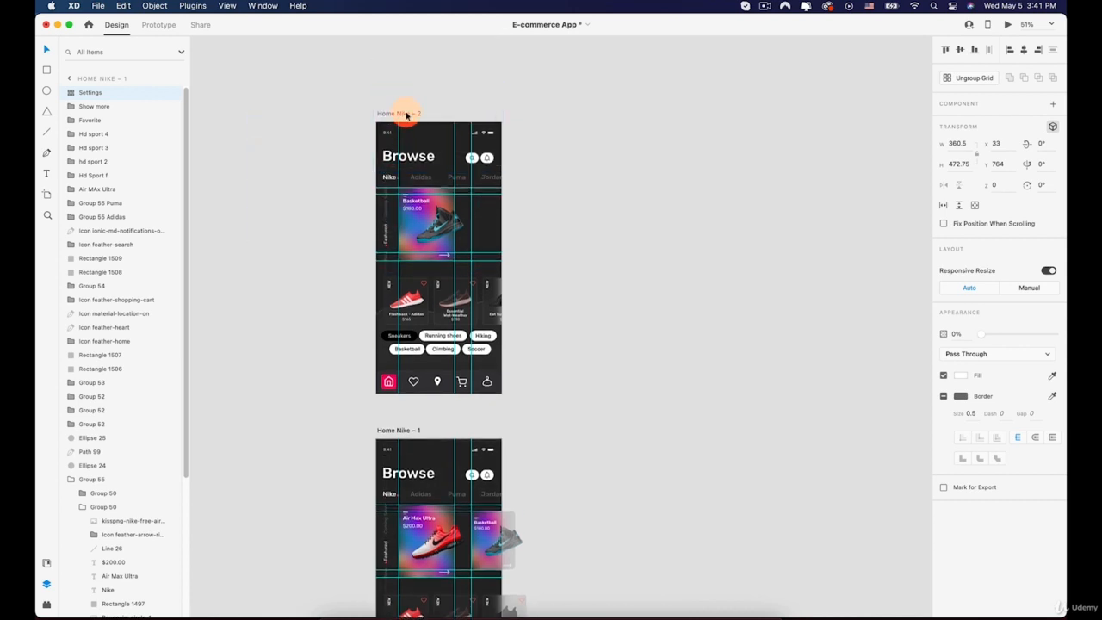
left_click(406, 114)
key("super+v")
Paste the Settings list onto the Home Adidas and Home Puma artboards
scroll(595, 281, "down", 6)
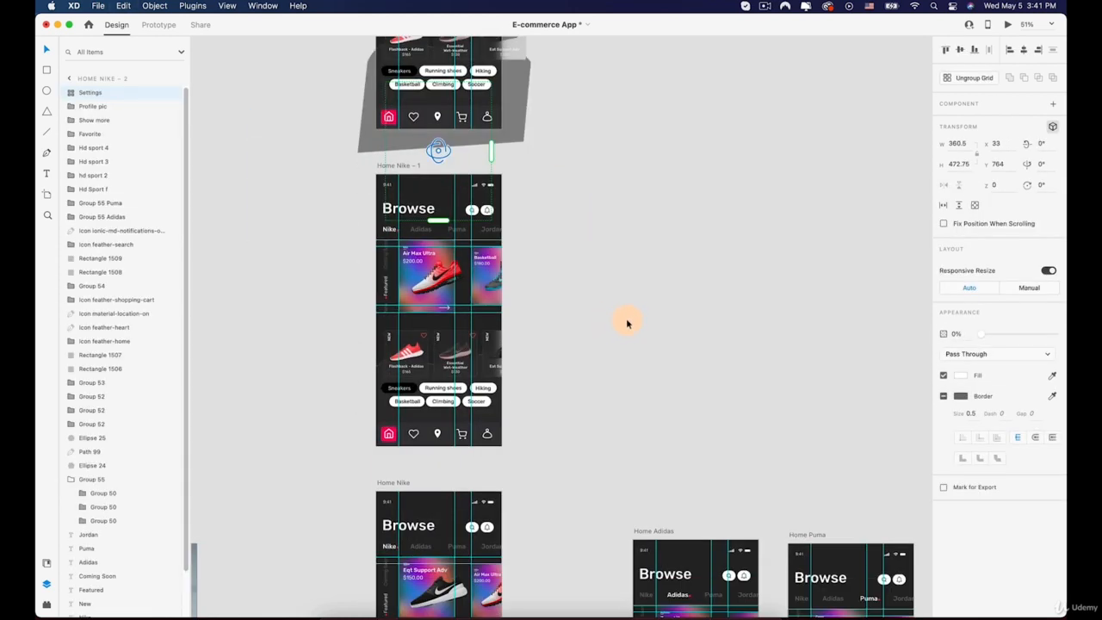
scroll(627, 323, "down", 6)
left_click(647, 254)
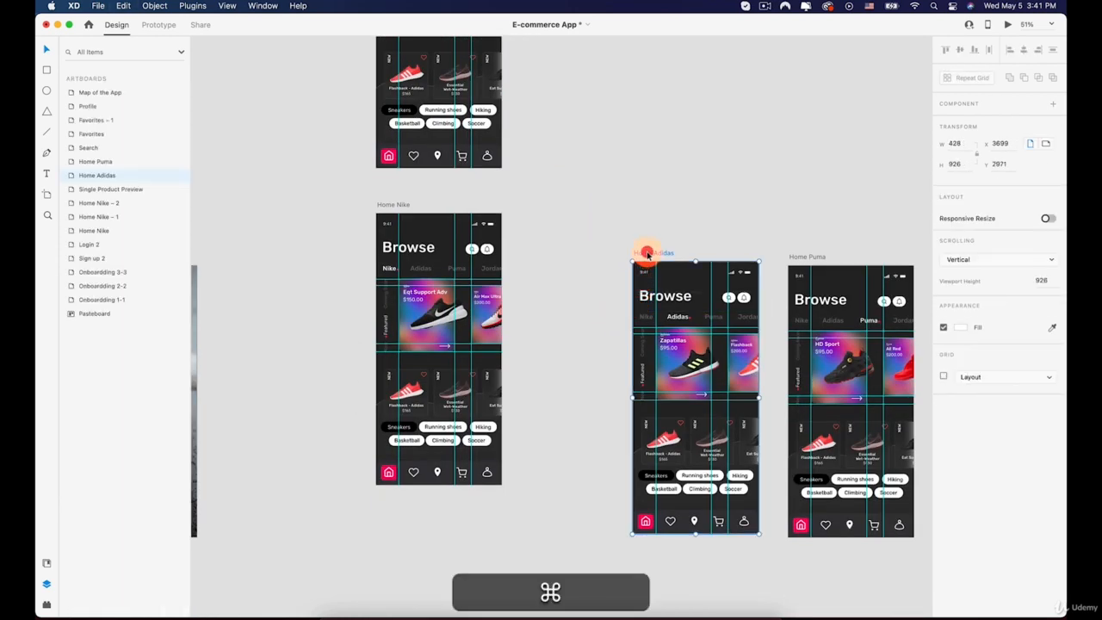
key("super+v")
left_click(819, 257)
key("super+v")
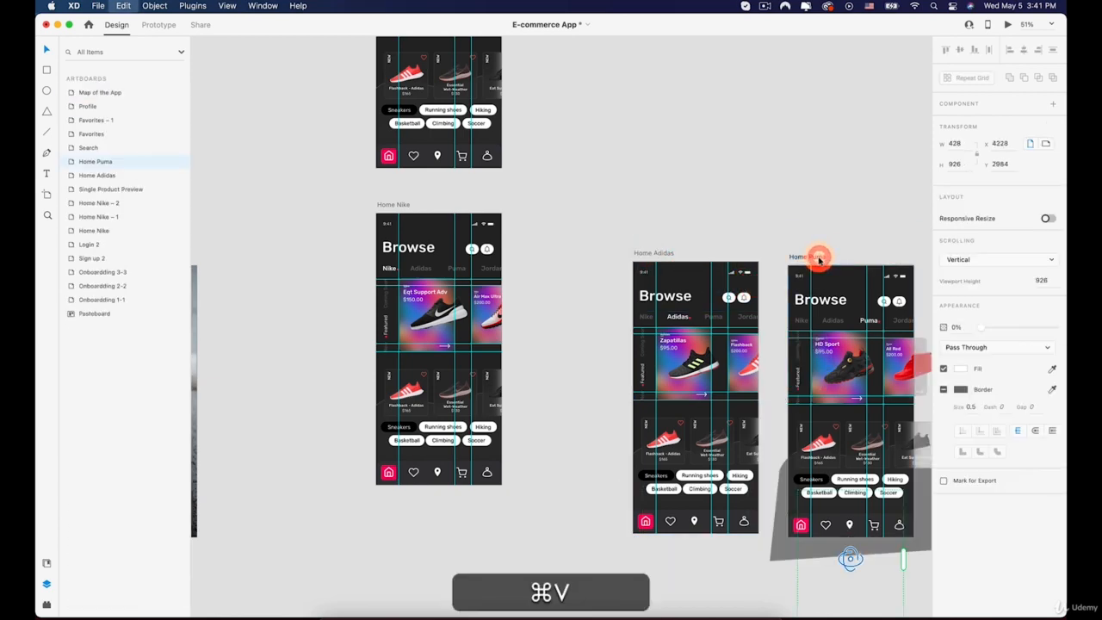
Paste the Settings list onto the Single Product Preview and Favorites artboards
scroll(767, 256, "right", 10)
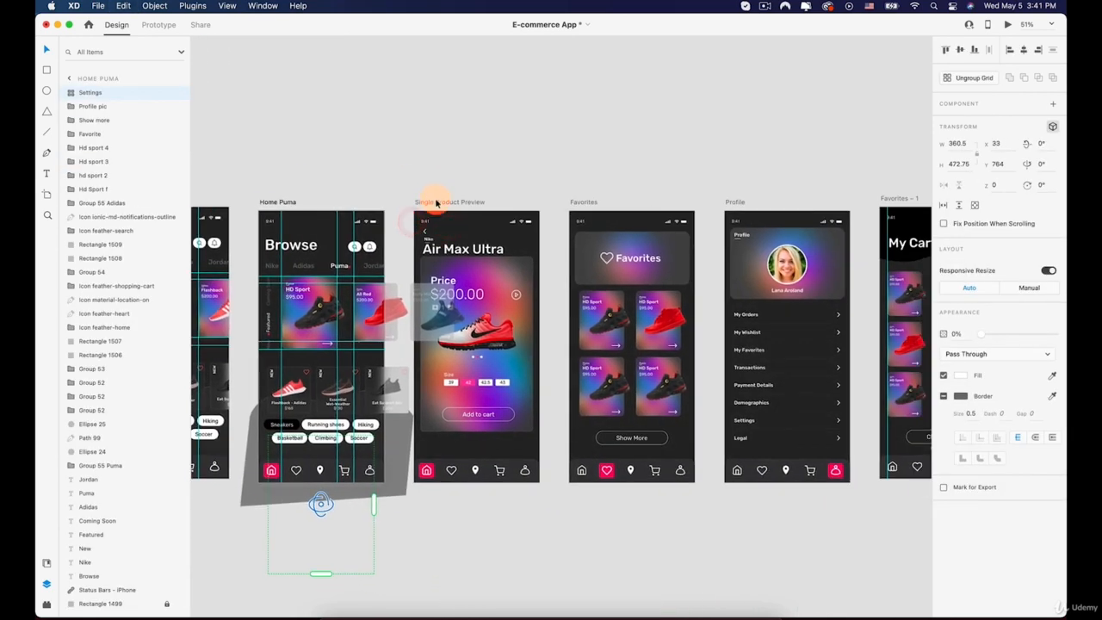
left_click(433, 198)
key("super+v")
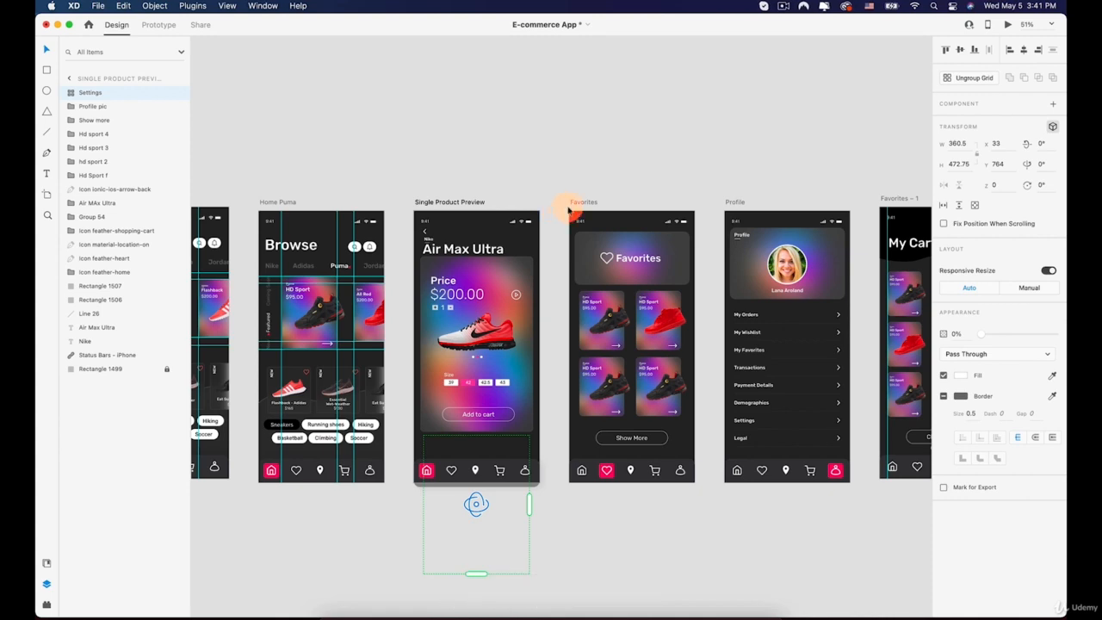
left_click(587, 203)
key("super+v")
Paste the Settings list onto the Favorites – 1 artboard
scroll(577, 207, "right", 6)
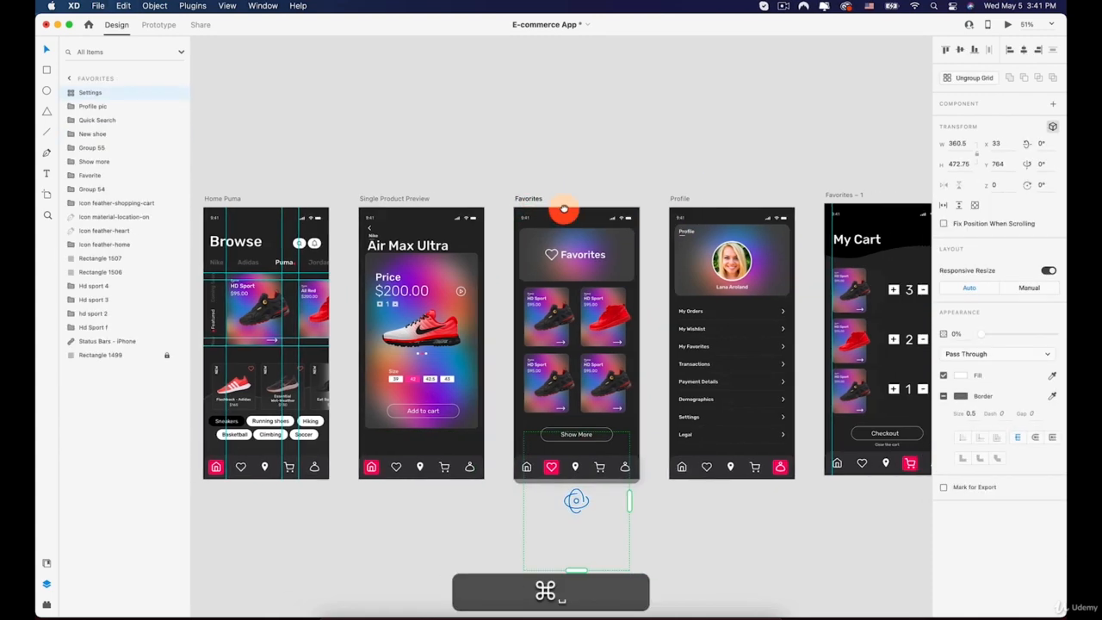
left_click(659, 175)
key("super+v")
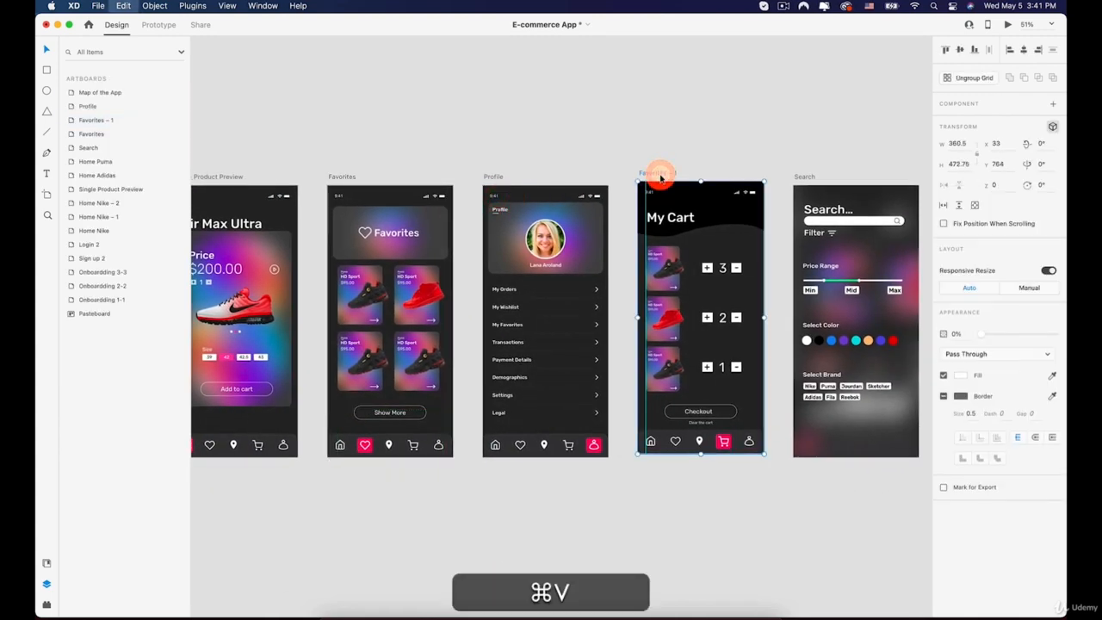
Link the profile icon on Home Nike to the Profile artboard with a Tap trigger
scroll(661, 178, "down", 6)
left_click_drag(207, 109, 339, 252)
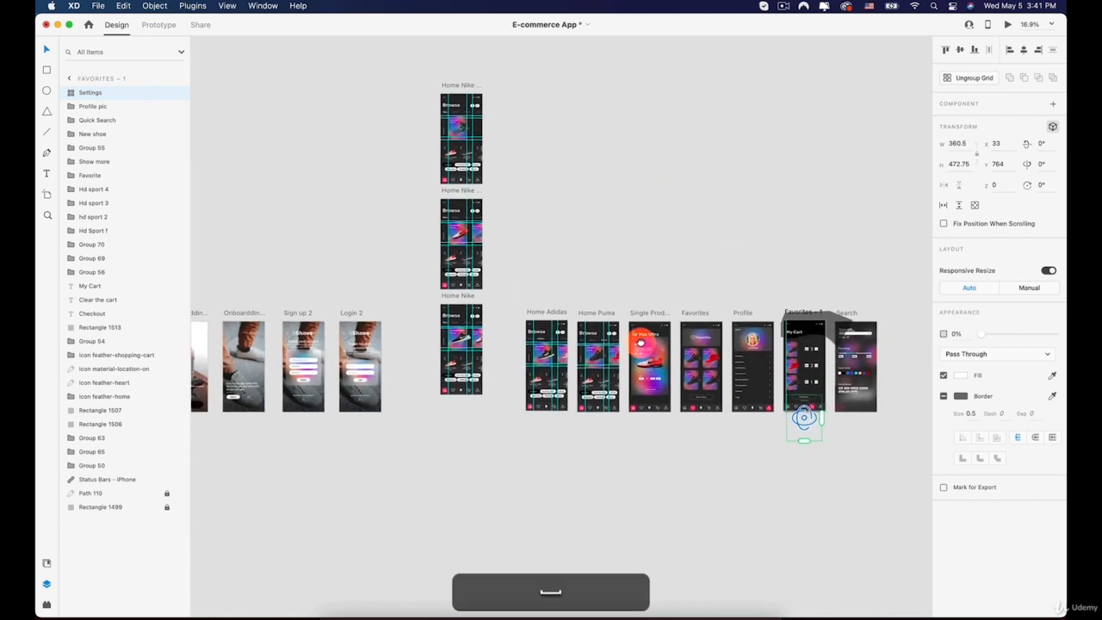
left_click(159, 24)
scroll(405, 337, "up", 5)
left_click_drag(406, 336, 206, 197)
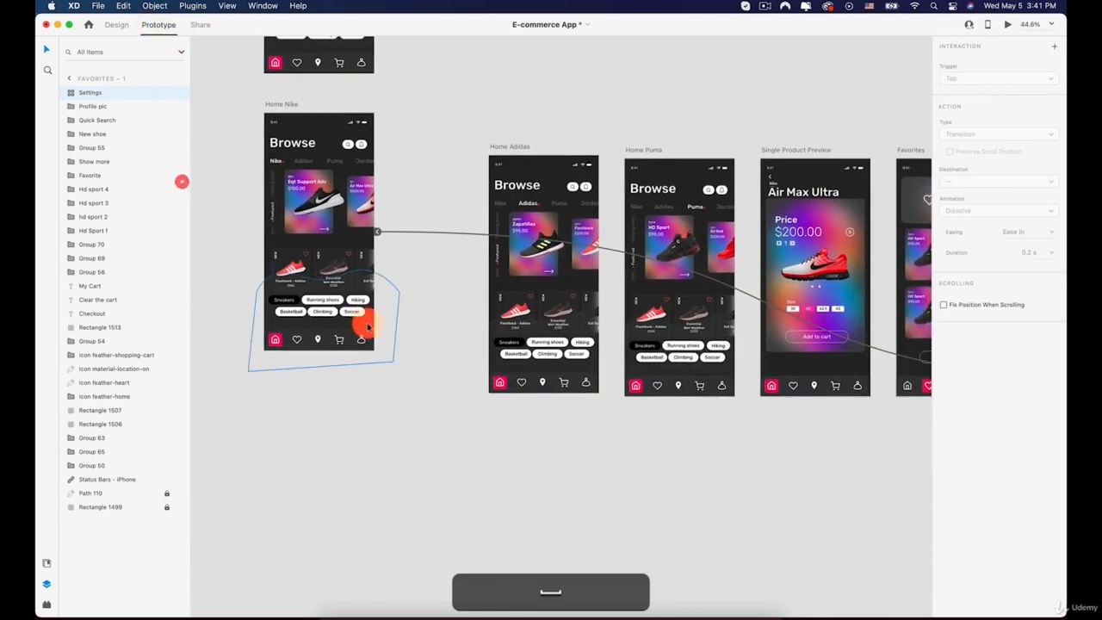
scroll(367, 325, "up", 2)
left_click(363, 342)
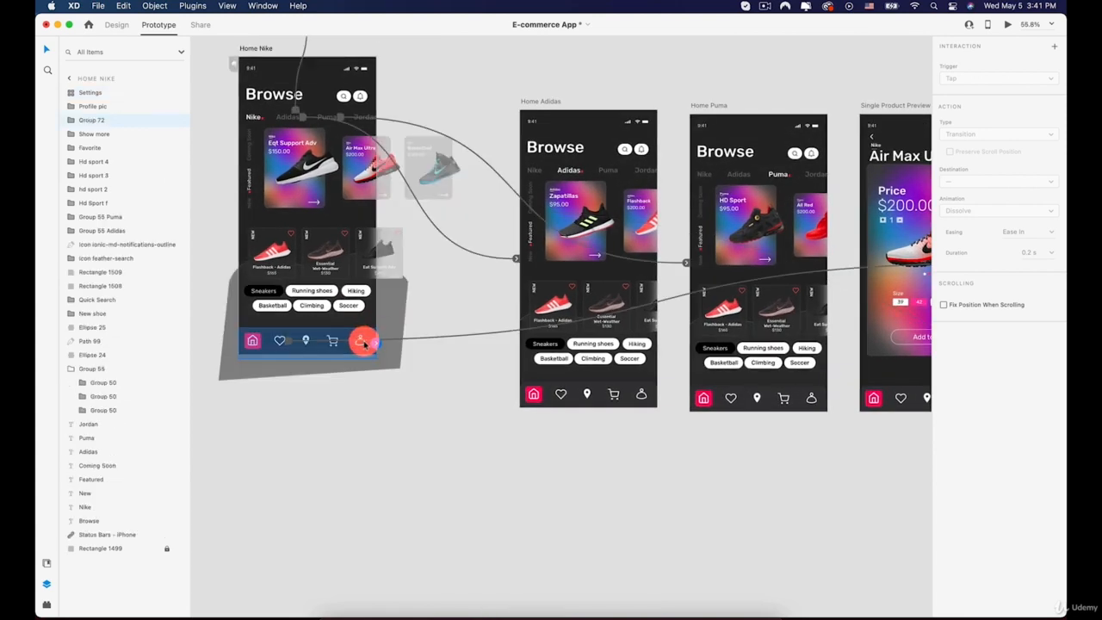
double_click(363, 343)
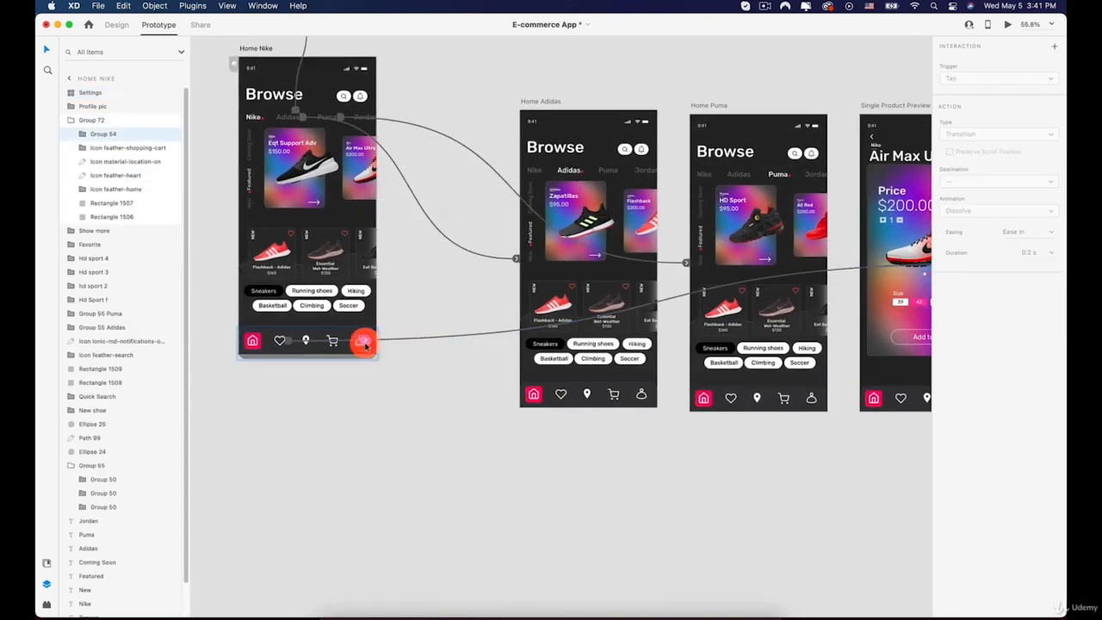
scroll(365, 345, "down", 5)
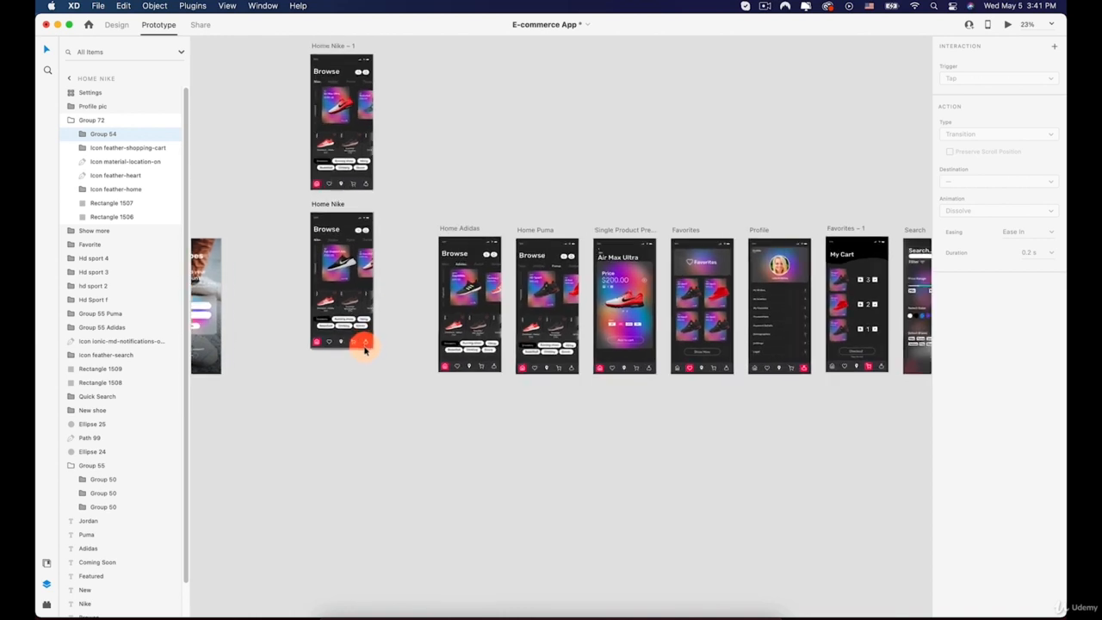
scroll(365, 349, "up", 2)
left_click_drag(368, 344, 864, 249)
left_click(956, 82)
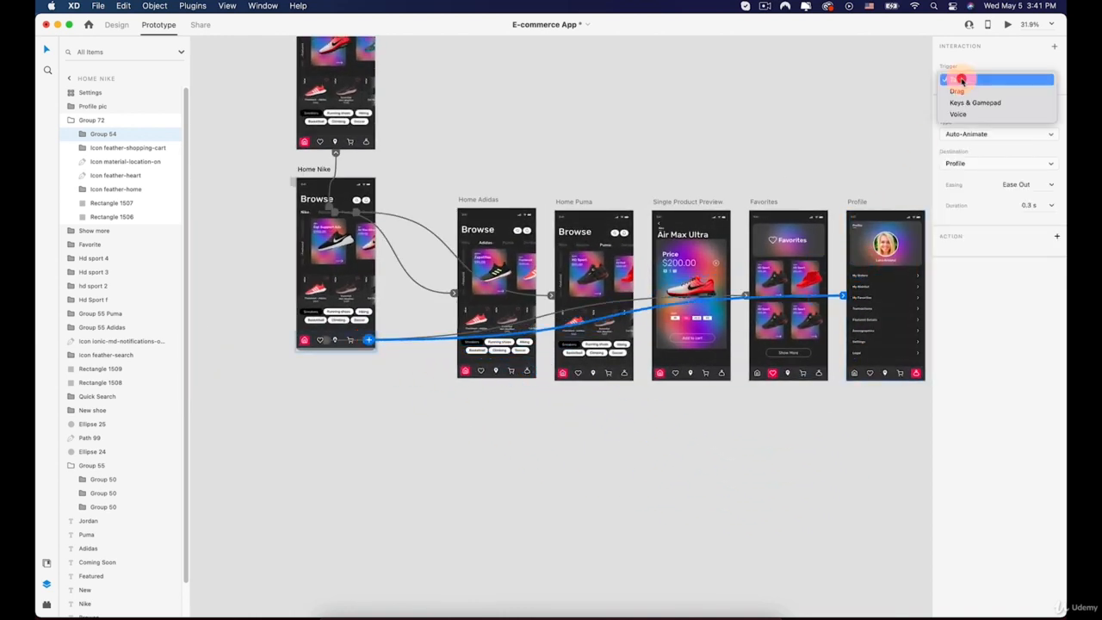
left_click(962, 78)
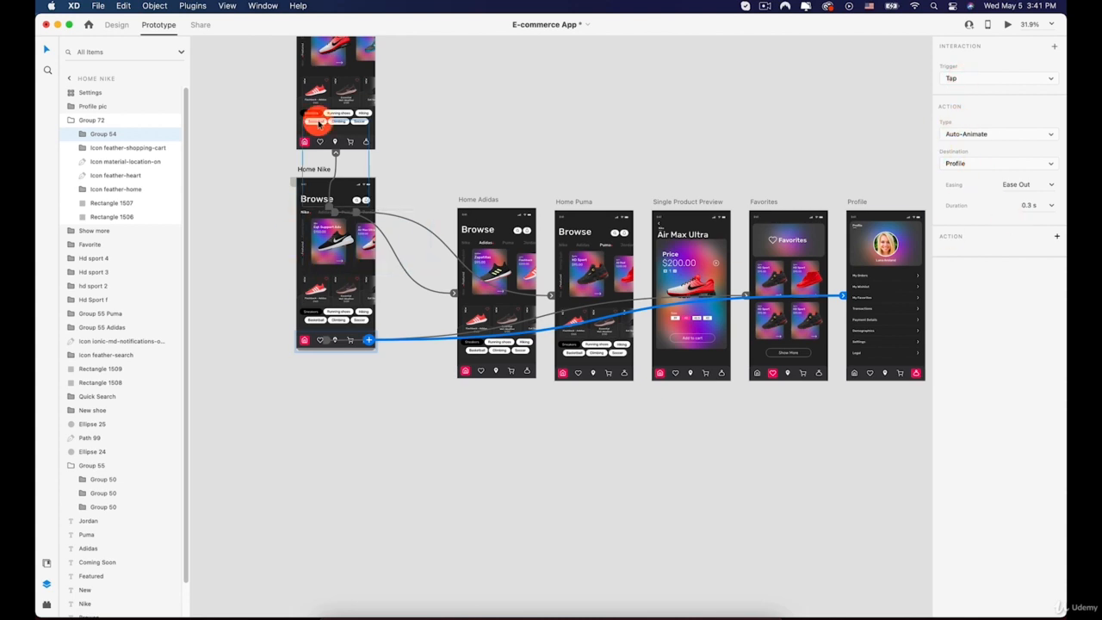
Link the profile icons on Home Nike – 1 and Home Nike – 2 to the Profile artboard
left_click(367, 144)
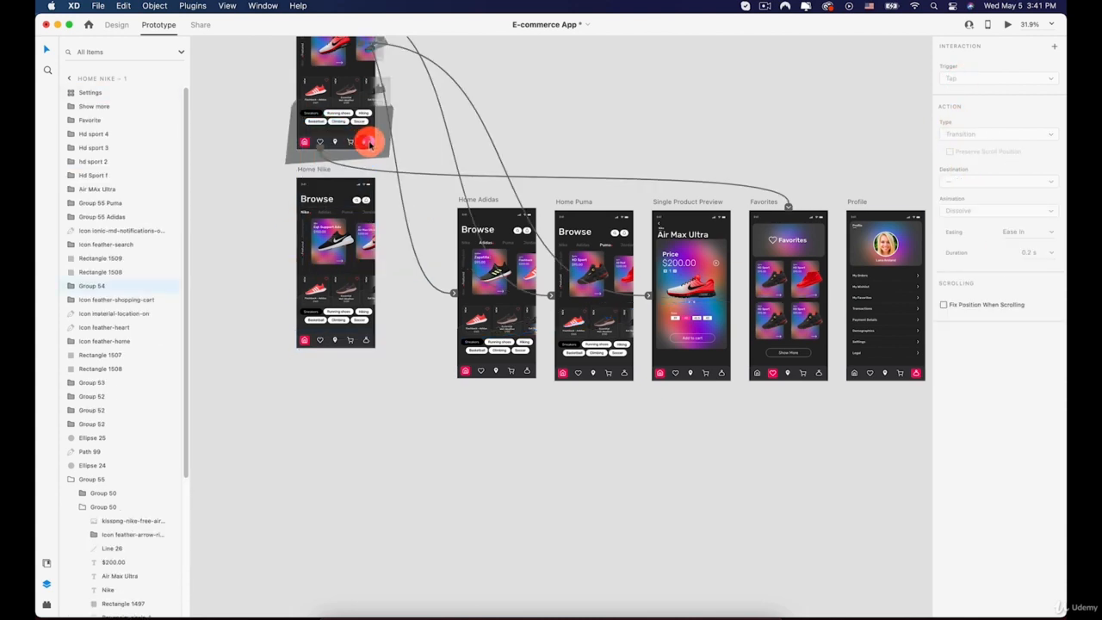
left_click_drag(369, 141, 870, 301)
scroll(370, 116, "up", 5)
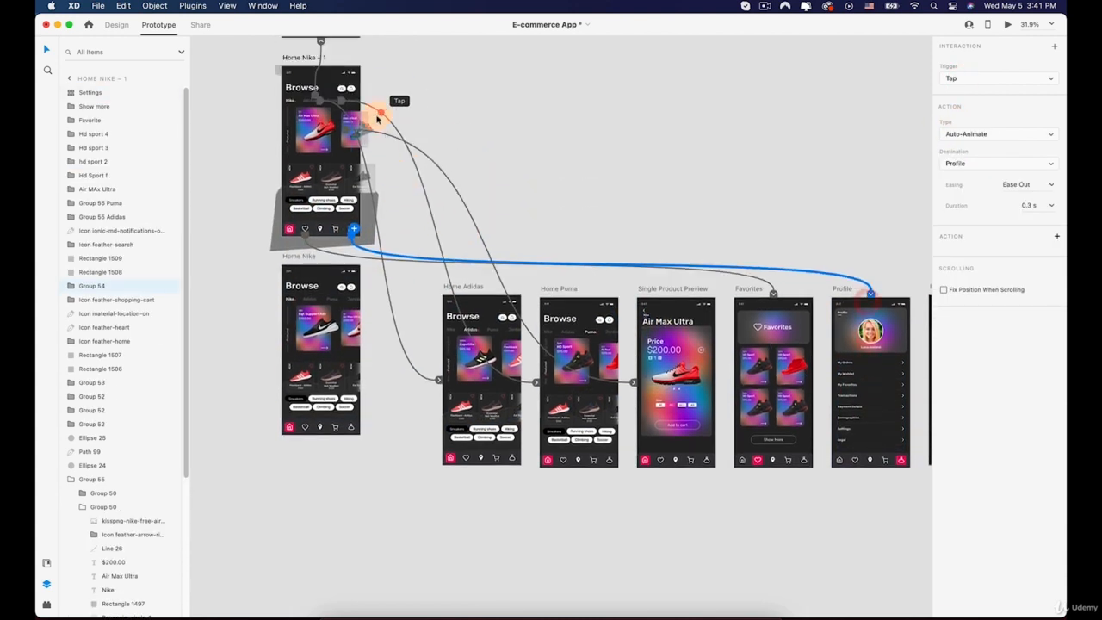
left_click(353, 128)
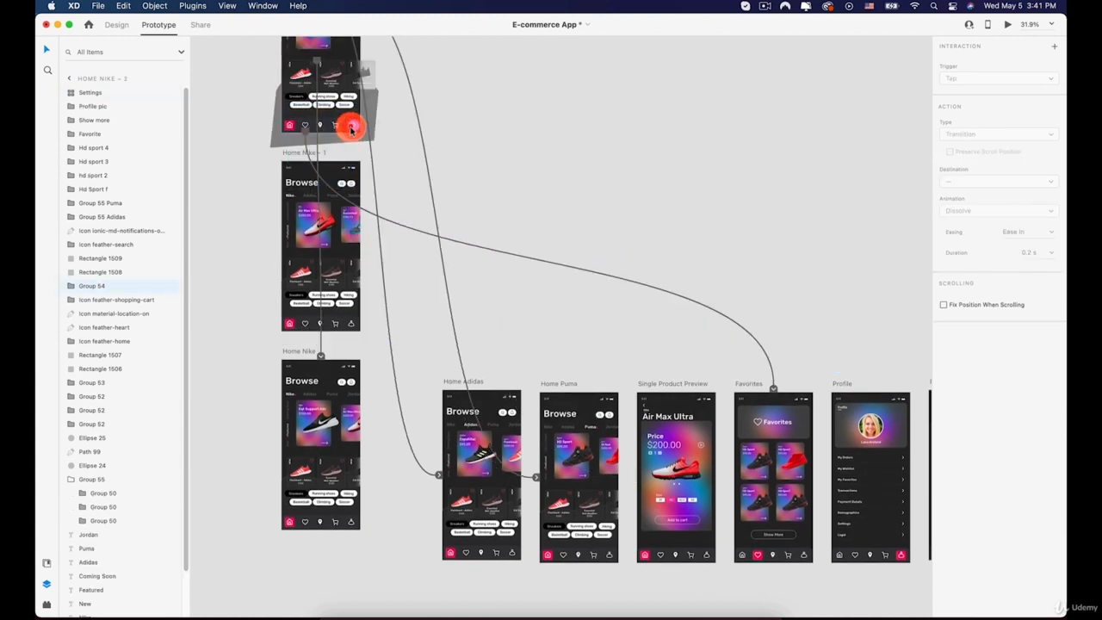
left_click_drag(353, 125, 860, 439)
scroll(859, 439, "down", 5)
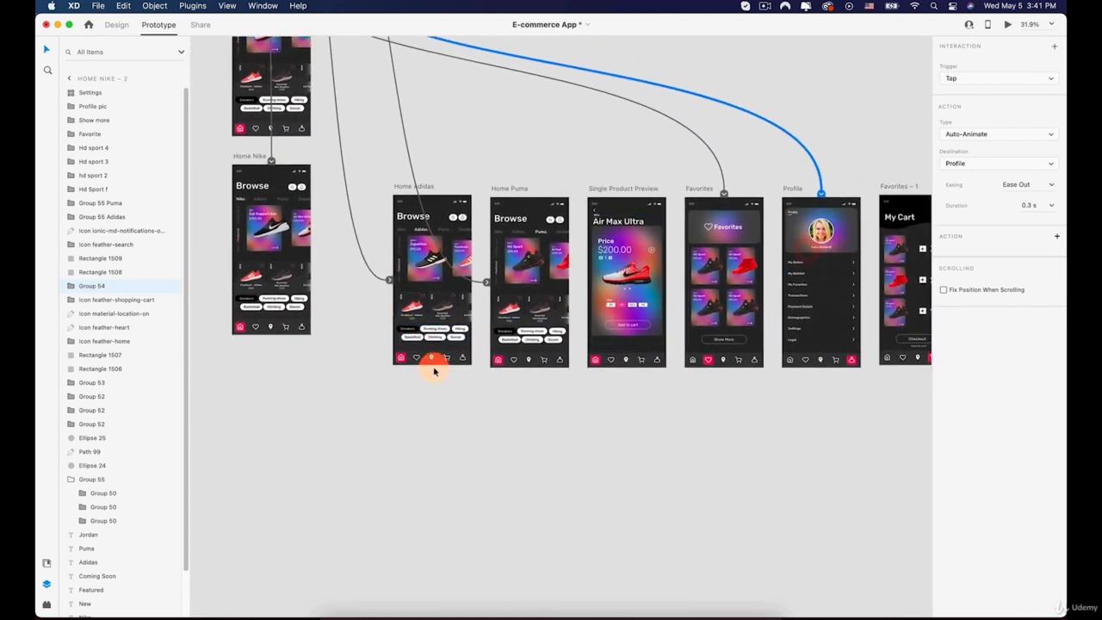
Link the profile icons on Home Adidas and Home Puma to the Profile artboard
left_click(461, 363)
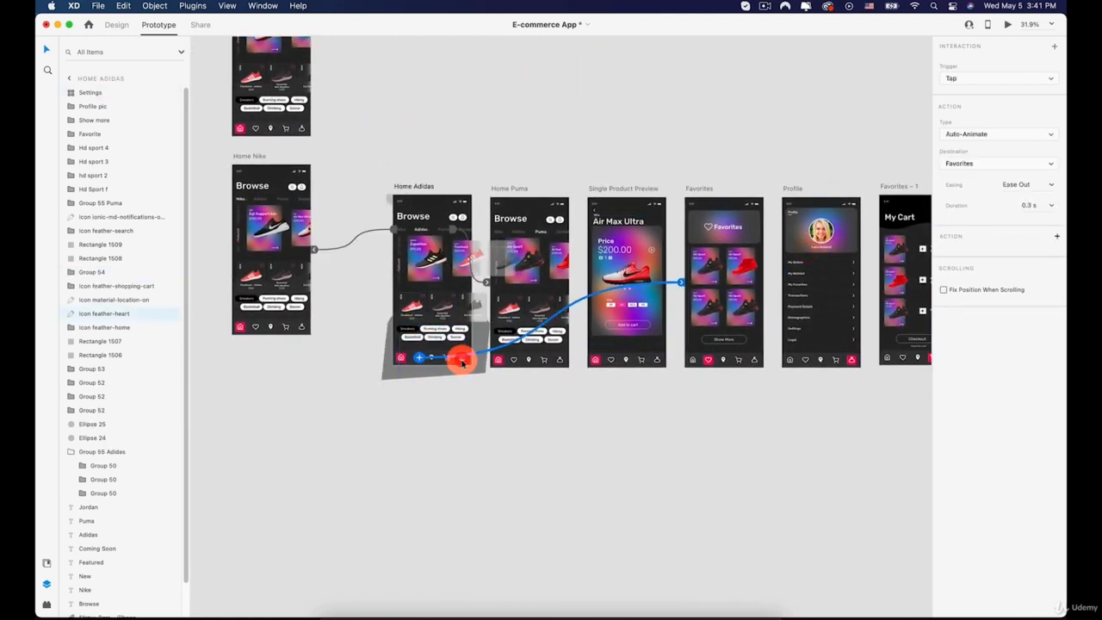
left_click_drag(465, 360, 796, 316)
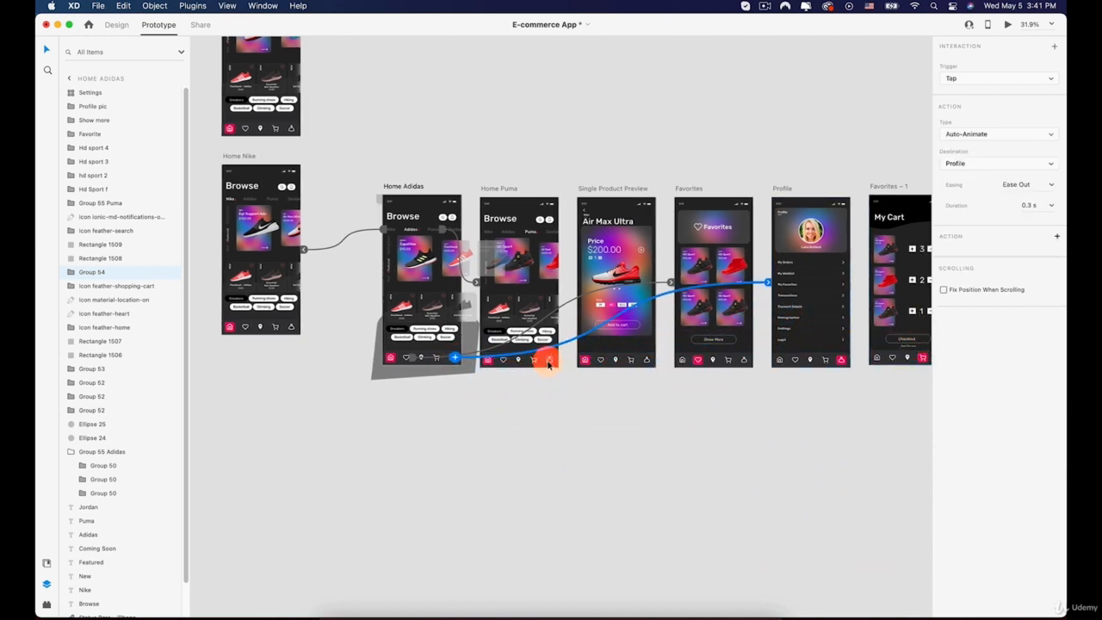
left_click(547, 363)
left_click_drag(851, 413, 801, 312)
Link the profile icons on Single Product Preview and Favorites to the Profile artboard
left_click(647, 363)
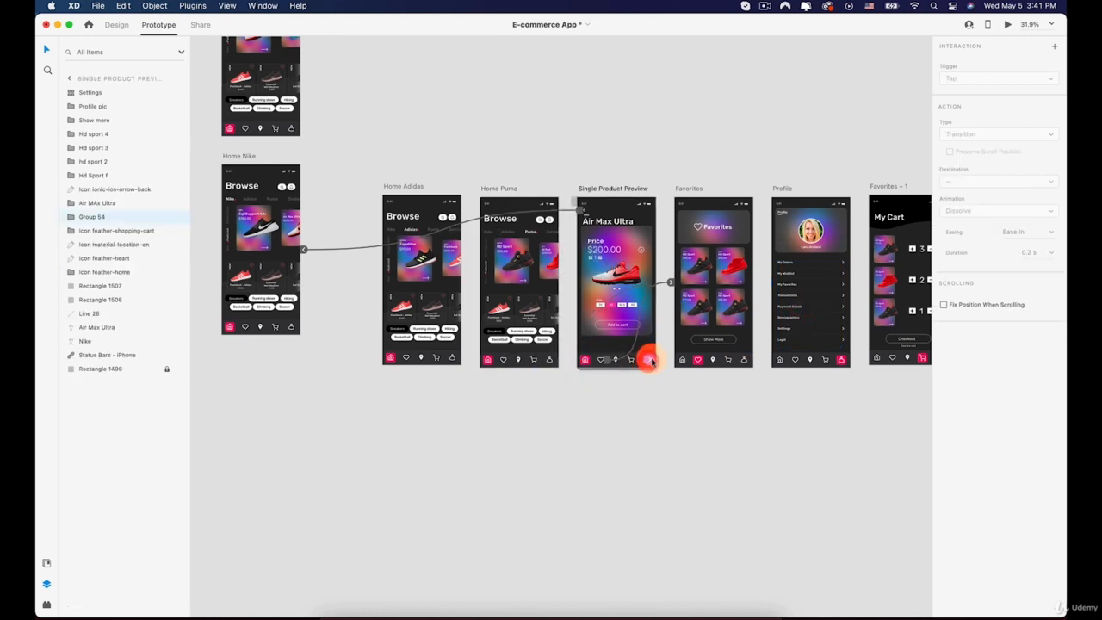
left_click_drag(649, 360, 809, 297)
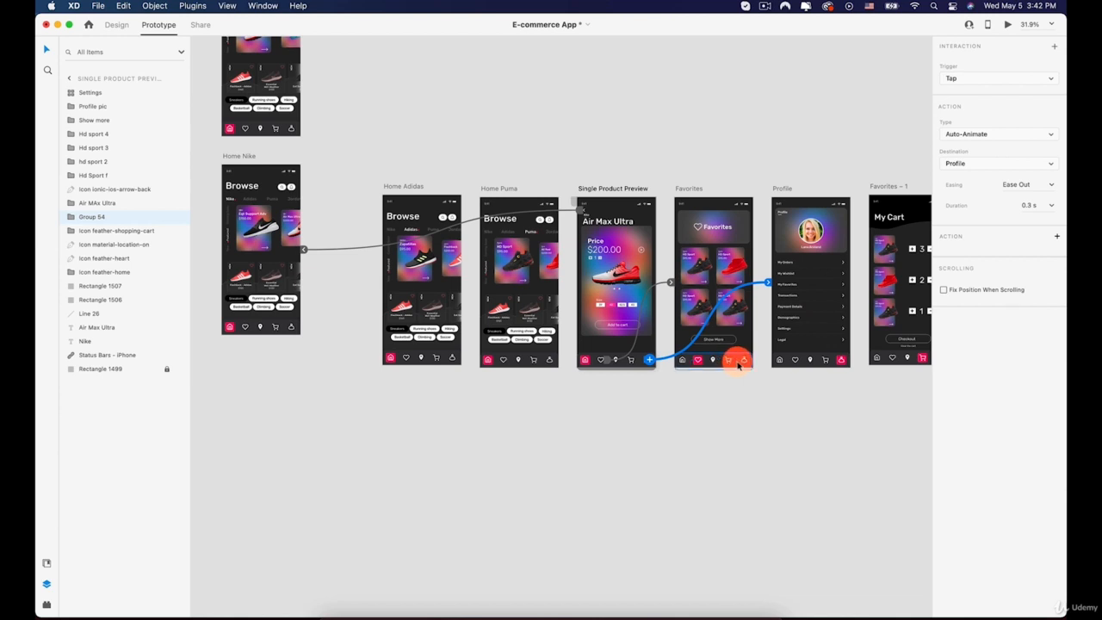
left_click(745, 362)
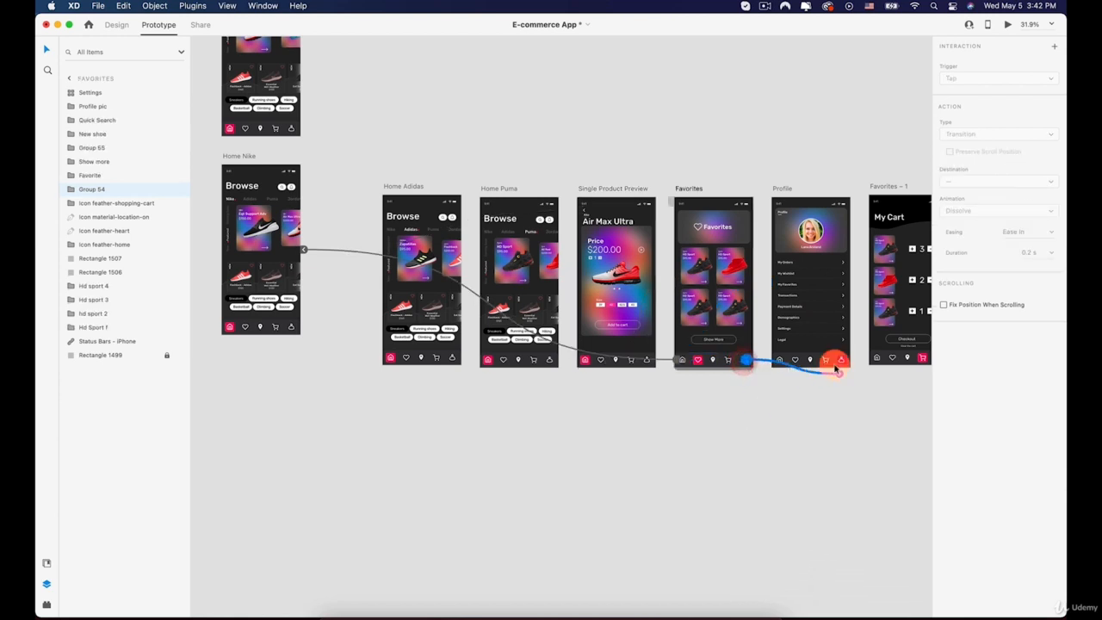
left_click_drag(835, 368, 807, 316)
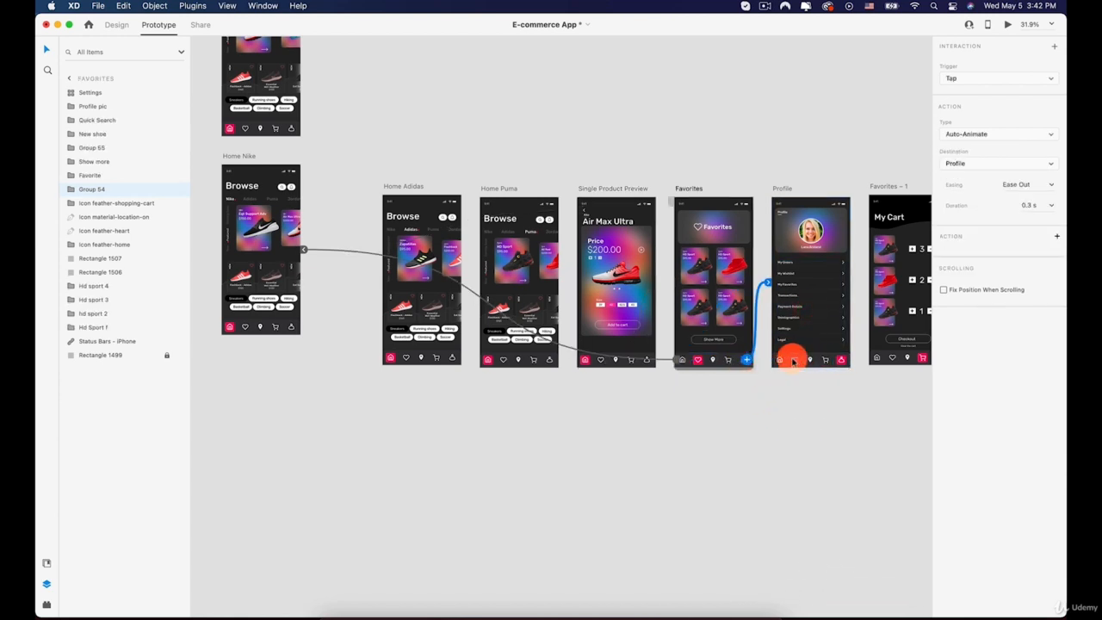
Inspect the existing links on the Profile artboard's heart and home icons
left_click(791, 360)
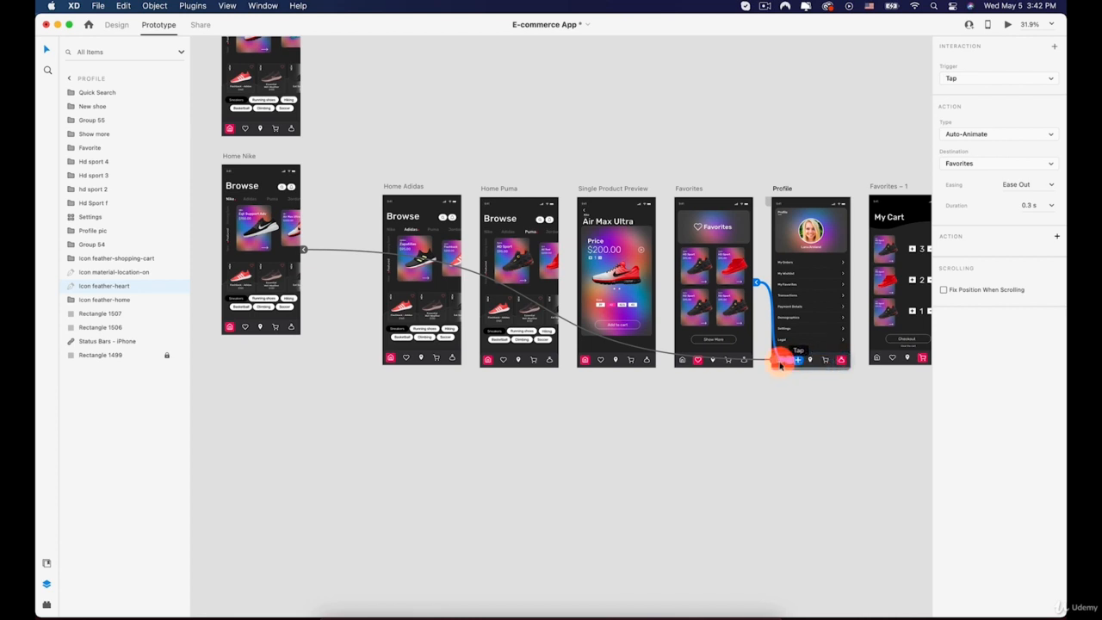
scroll(777, 372, "up", 5)
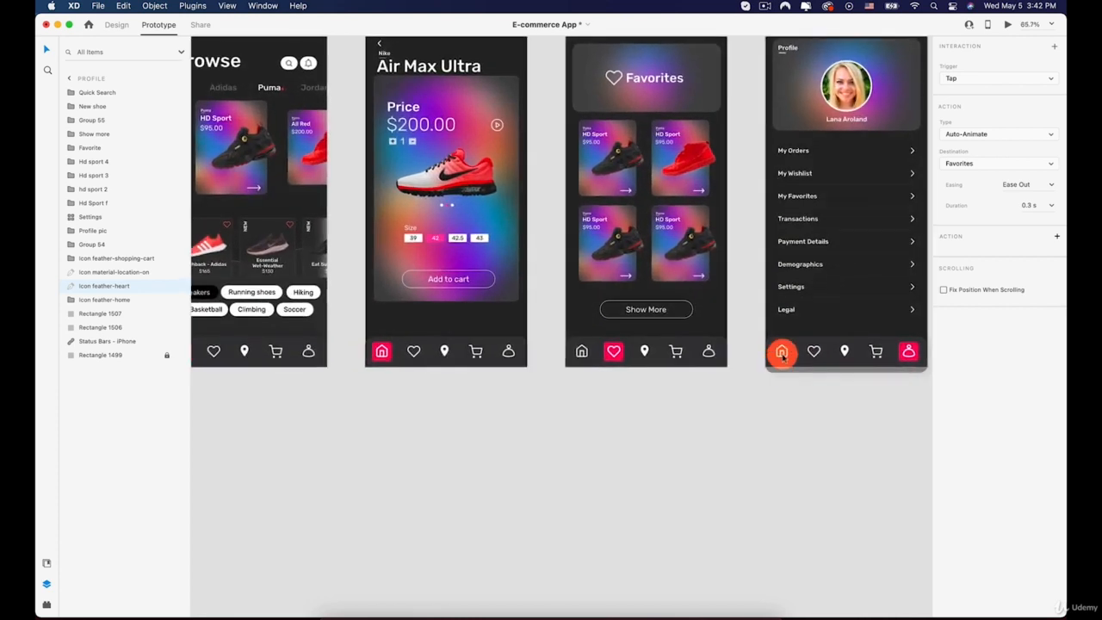
left_click(781, 354)
scroll(781, 354, "down", 5)
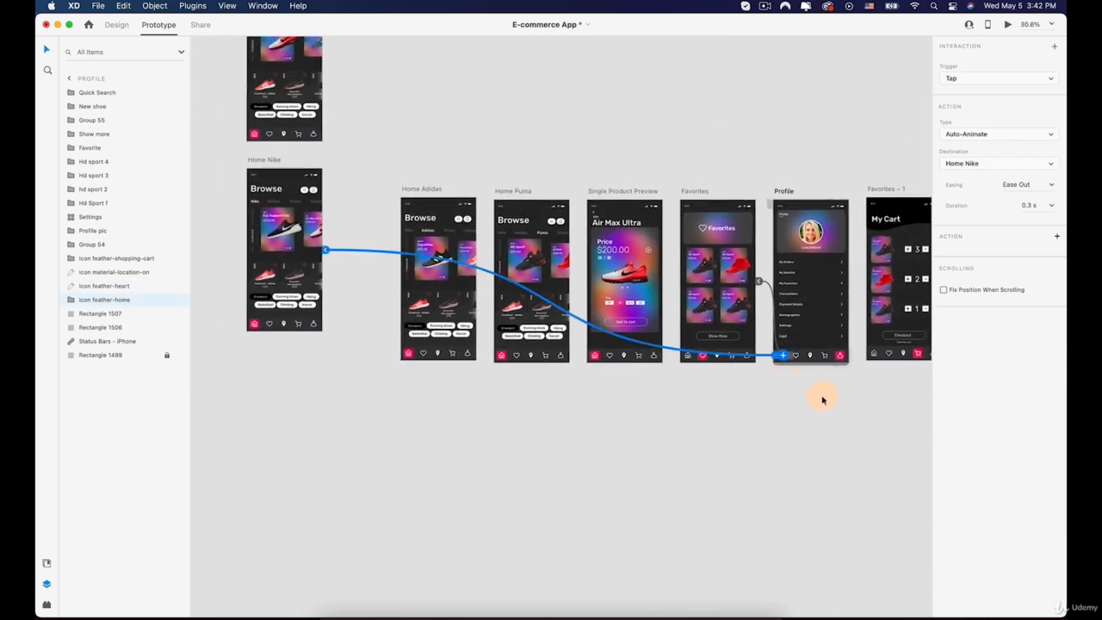
scroll(822, 399, "down", 2)
left_click(378, 198)
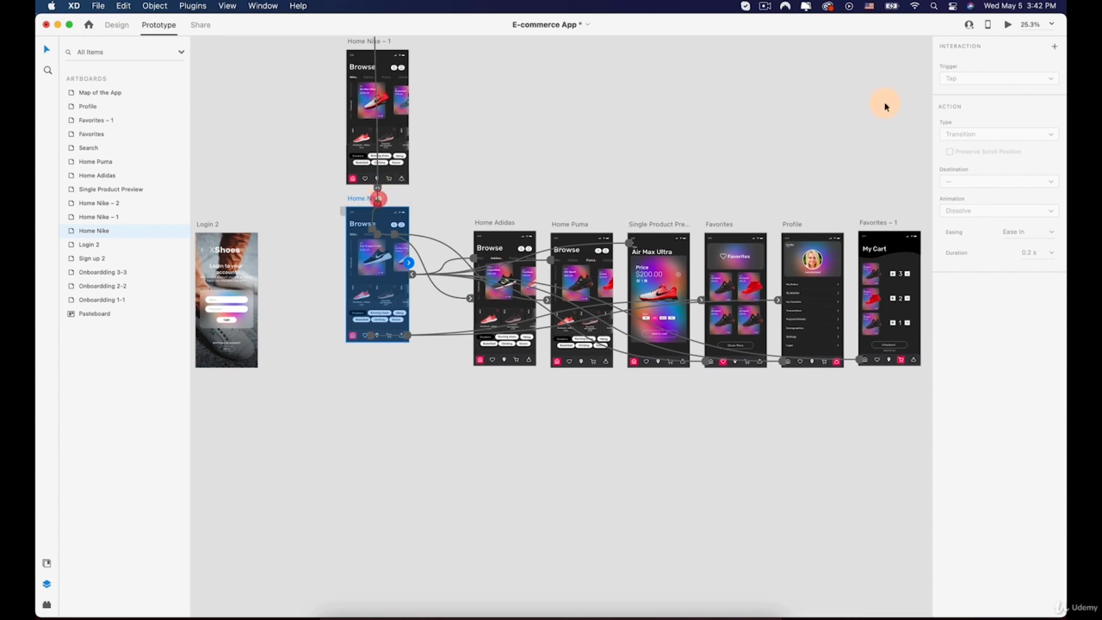
Preview the prototype from Home Nike and switch between the brand tabs
left_click(987, 25)
left_click(1007, 24)
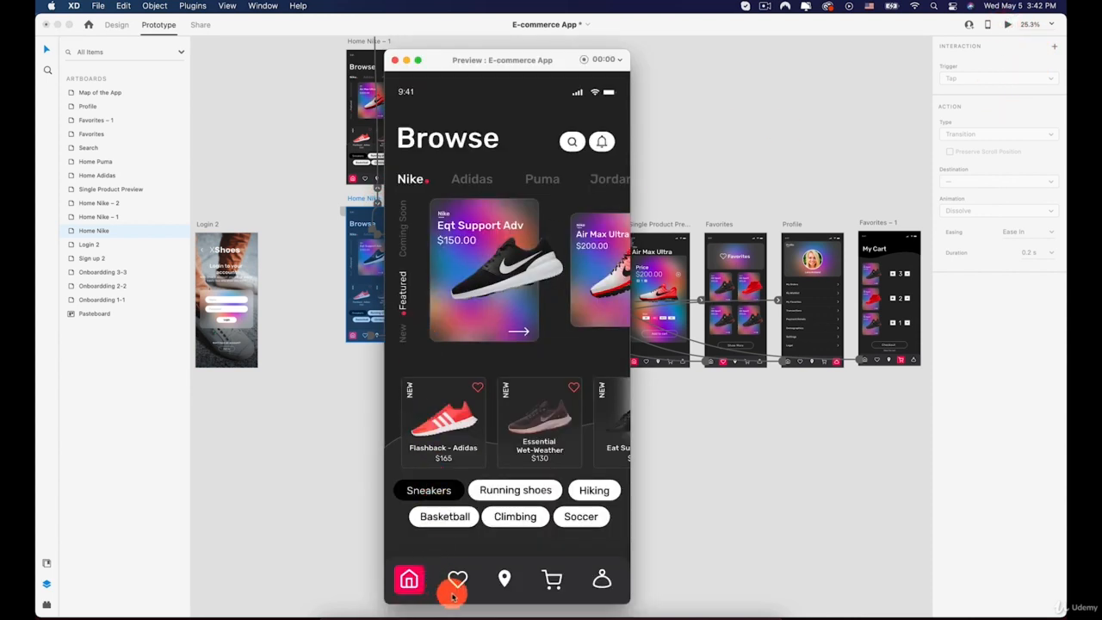
left_click_drag(494, 236, 474, 216)
left_click(470, 178)
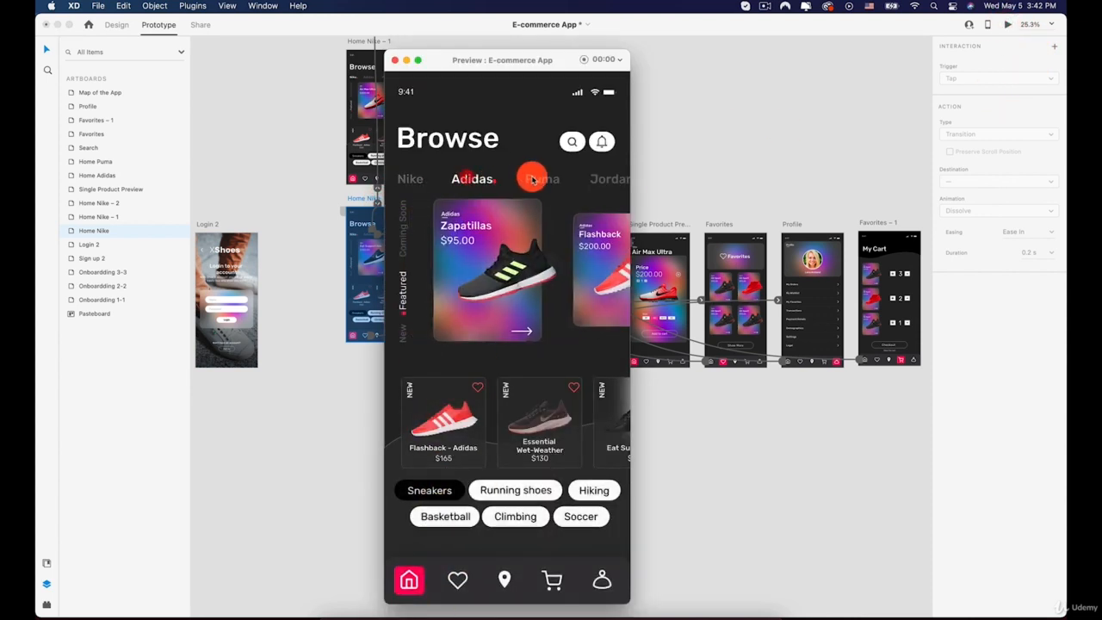
left_click(534, 177)
left_click(415, 178)
Test the bottom navigation between the Home, Favorites and Profile screens in the preview
left_click(463, 575)
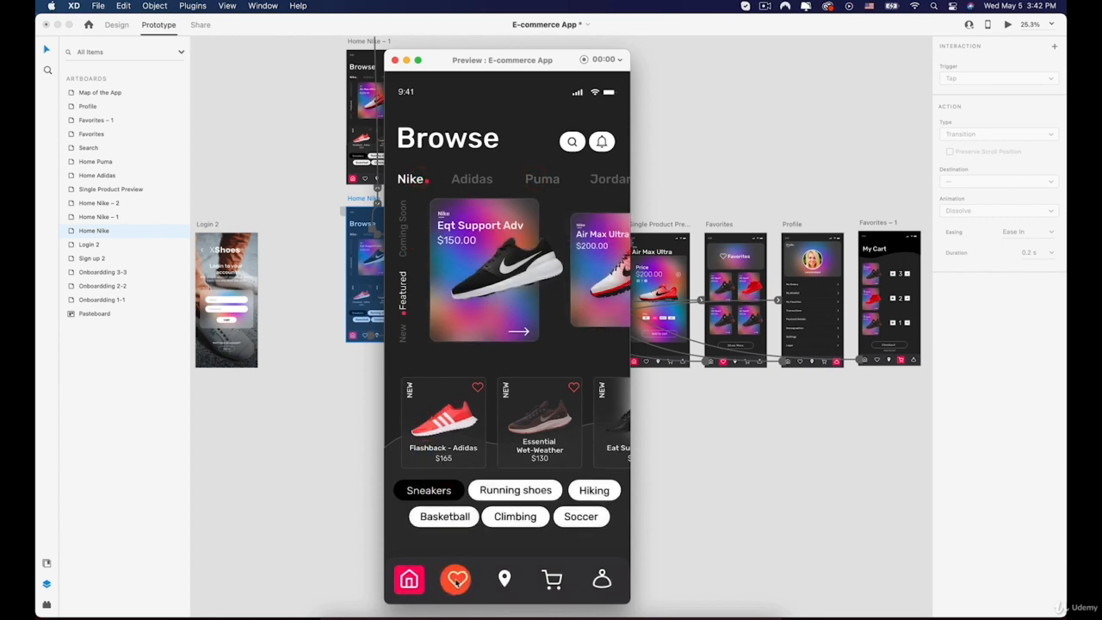
left_click(409, 579)
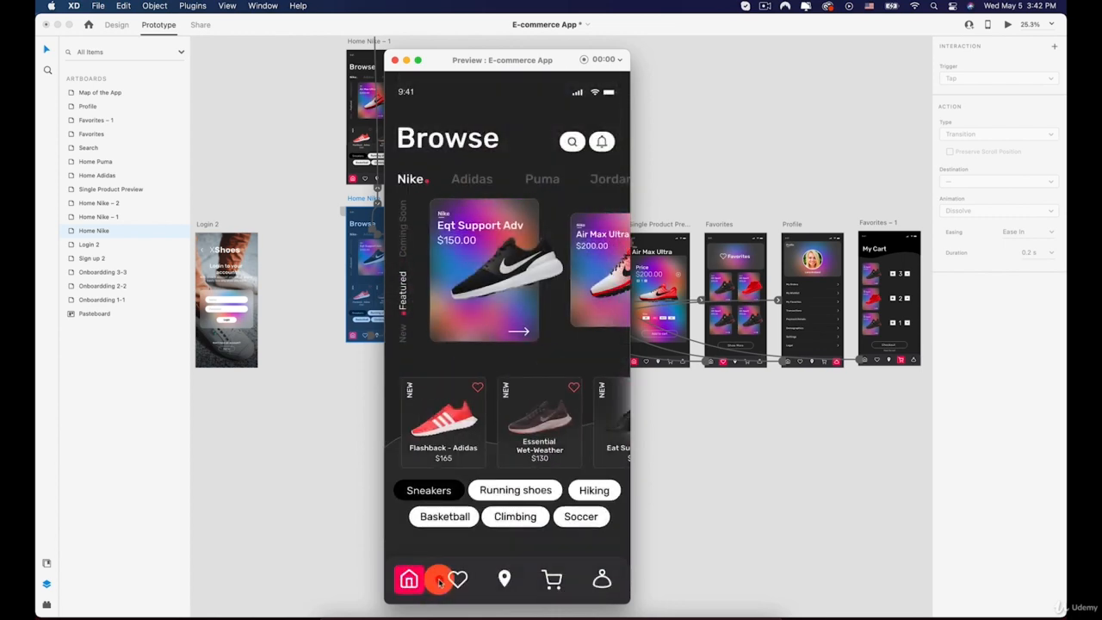
left_click(444, 578)
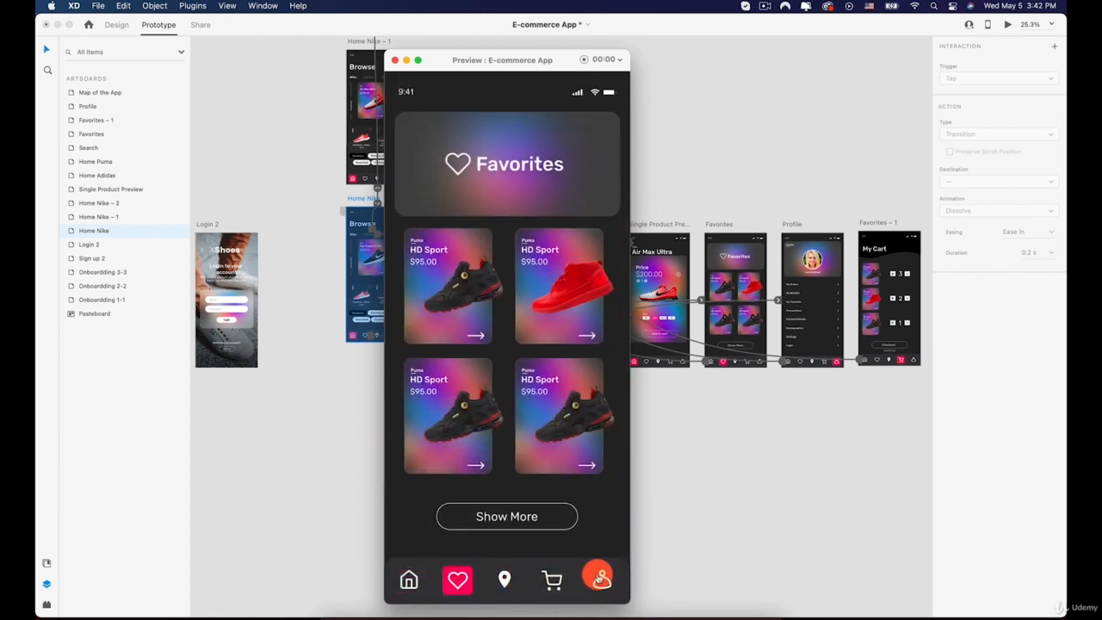
left_click(600, 578)
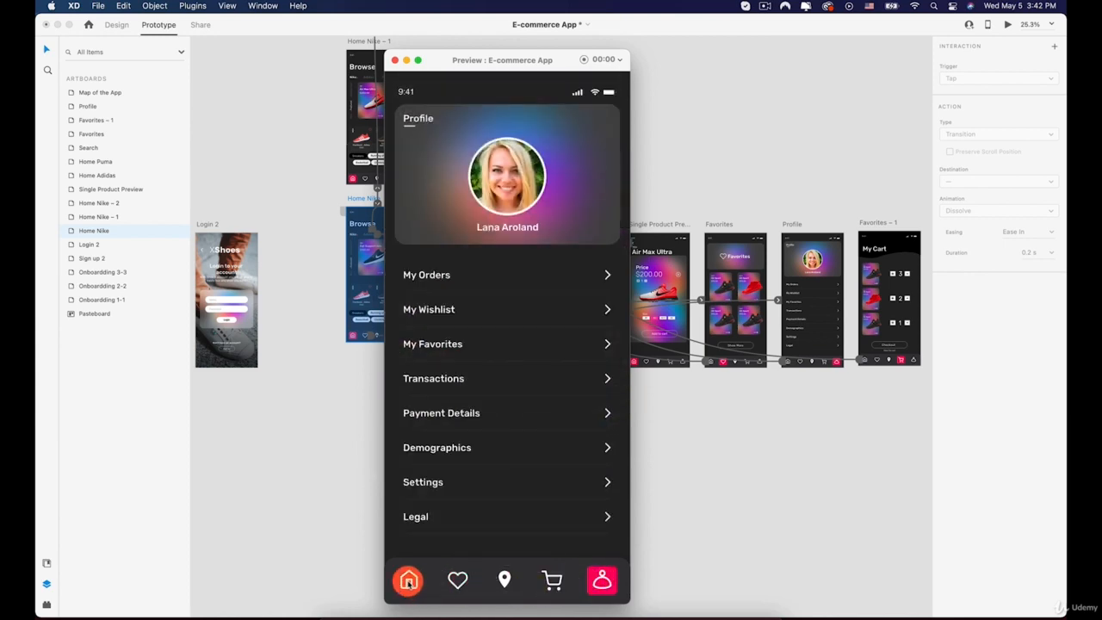
left_click(409, 581)
left_click(600, 580)
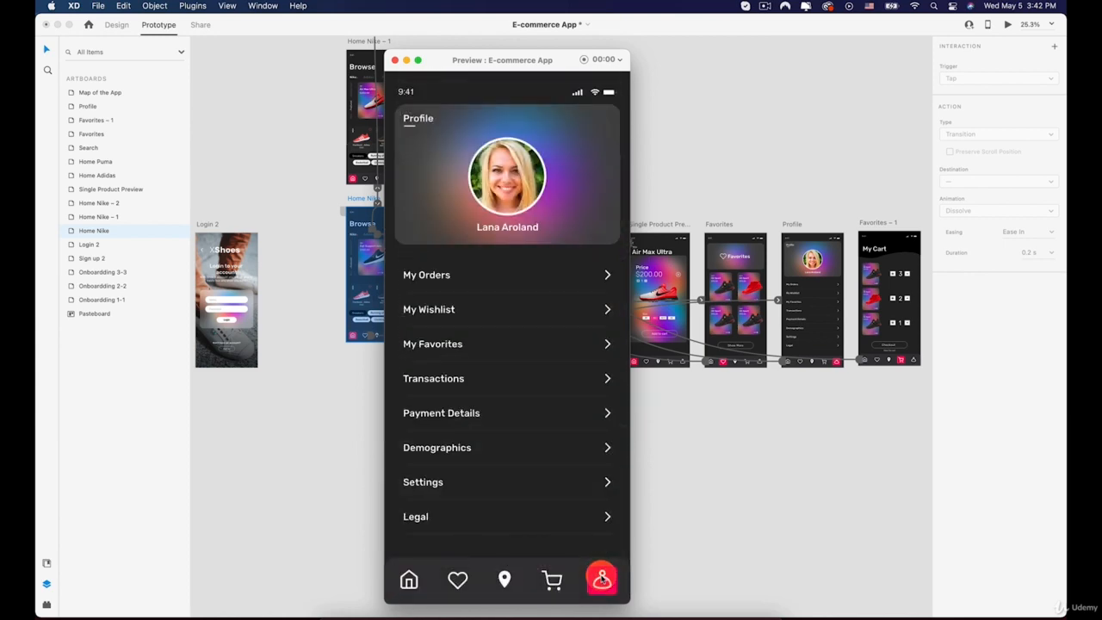
left_click(406, 581)
left_click(561, 581)
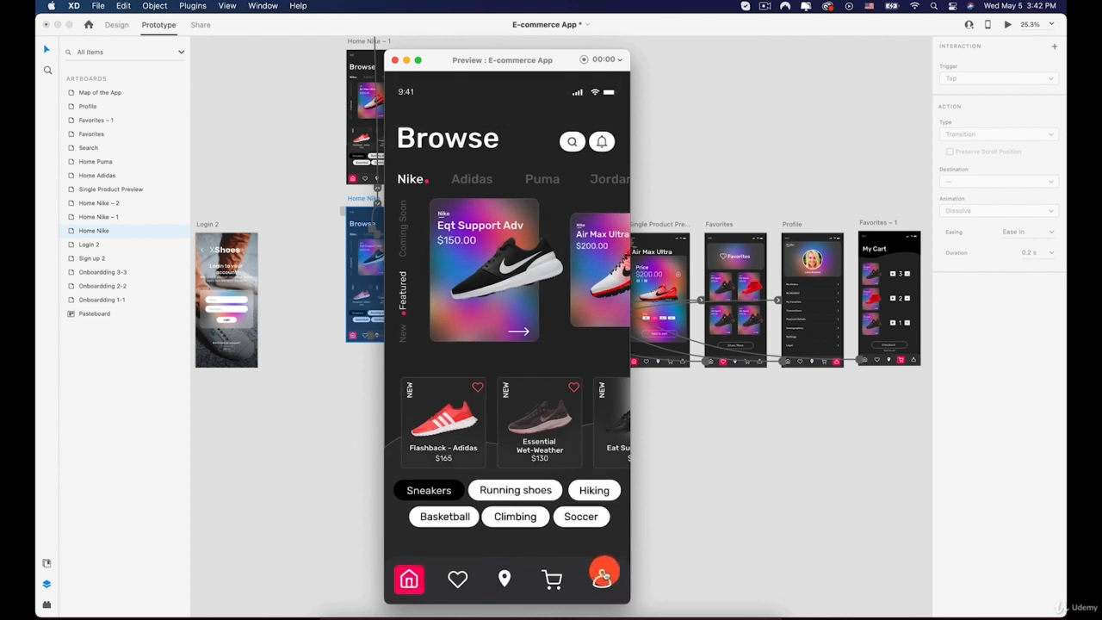
left_click(457, 580)
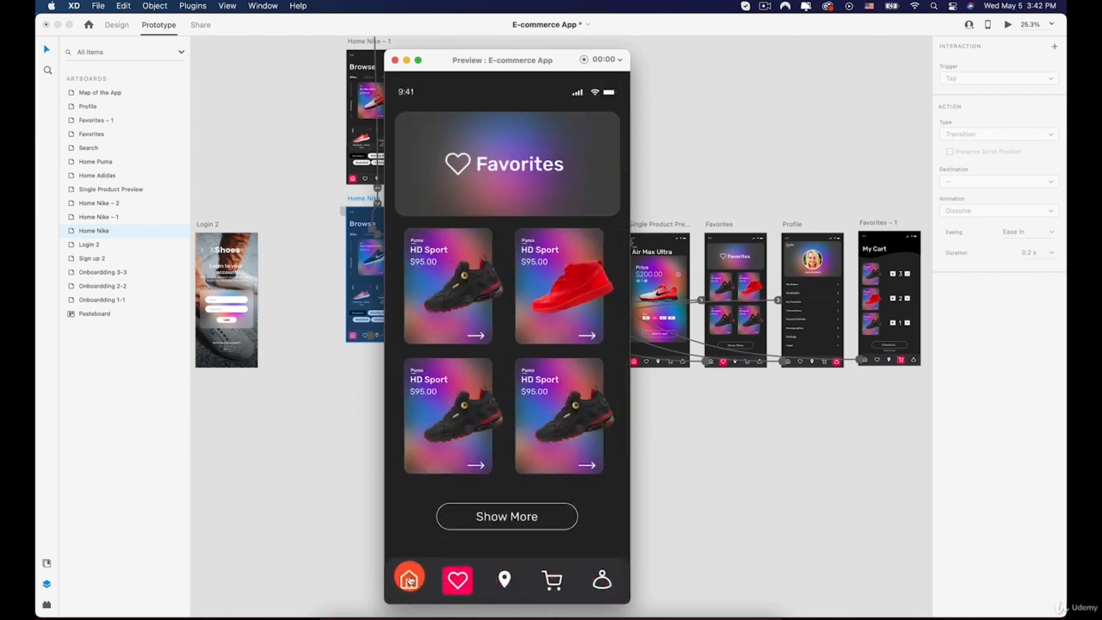
left_click(409, 580)
left_click(600, 579)
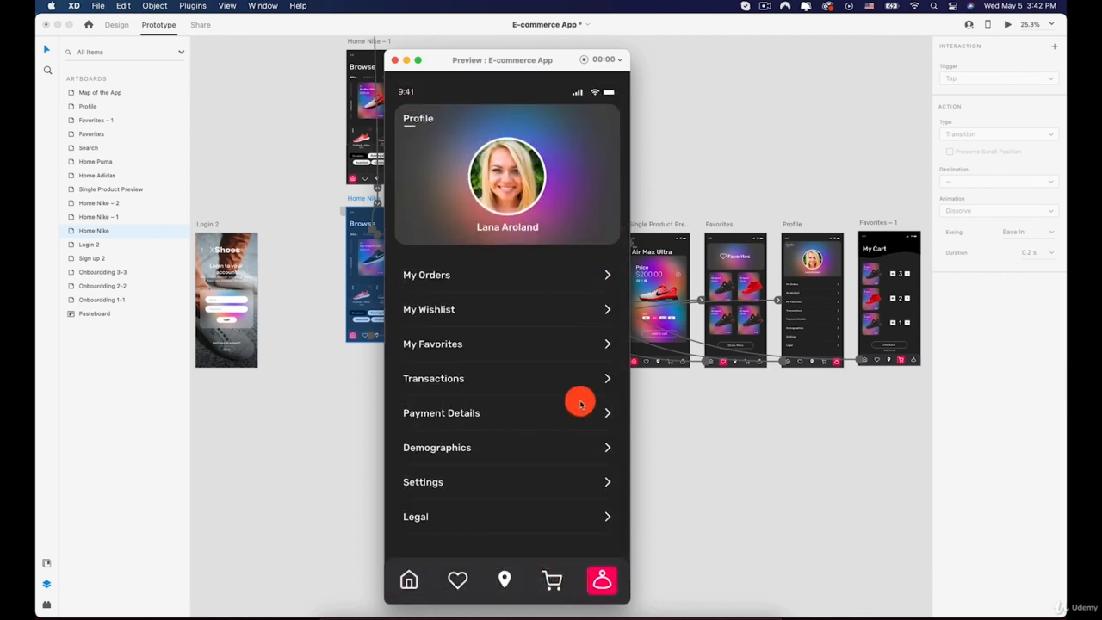
left_click(409, 579)
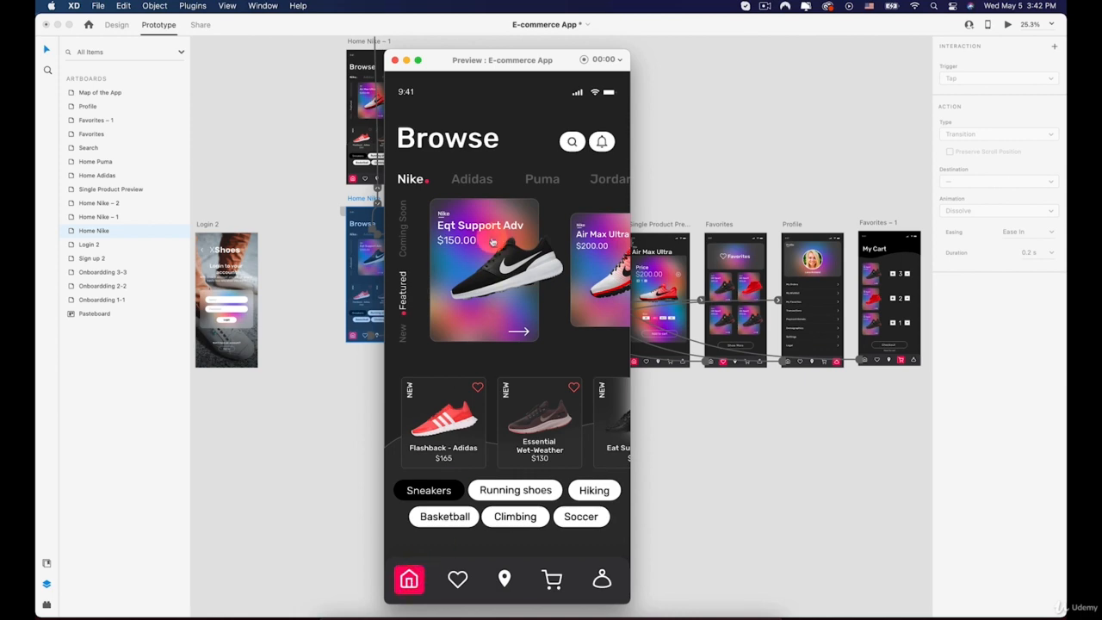
Test the featured product card, its back arrow, and the Puma and Adidas tabs in the preview
scroll(499, 243, "right", 3)
left_click(483, 248)
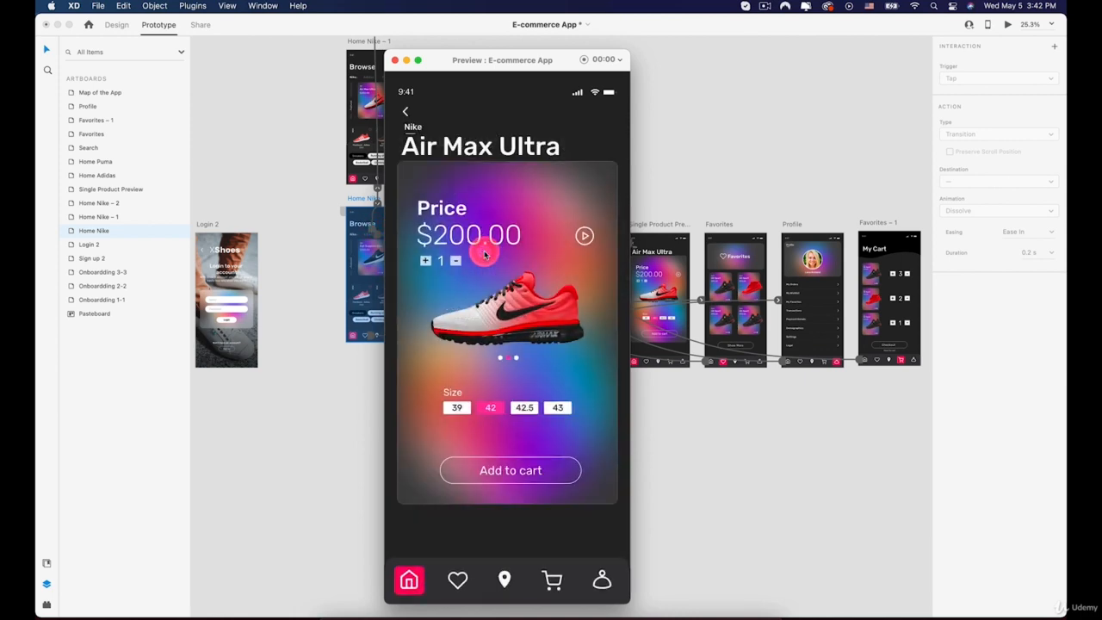
left_click(408, 111)
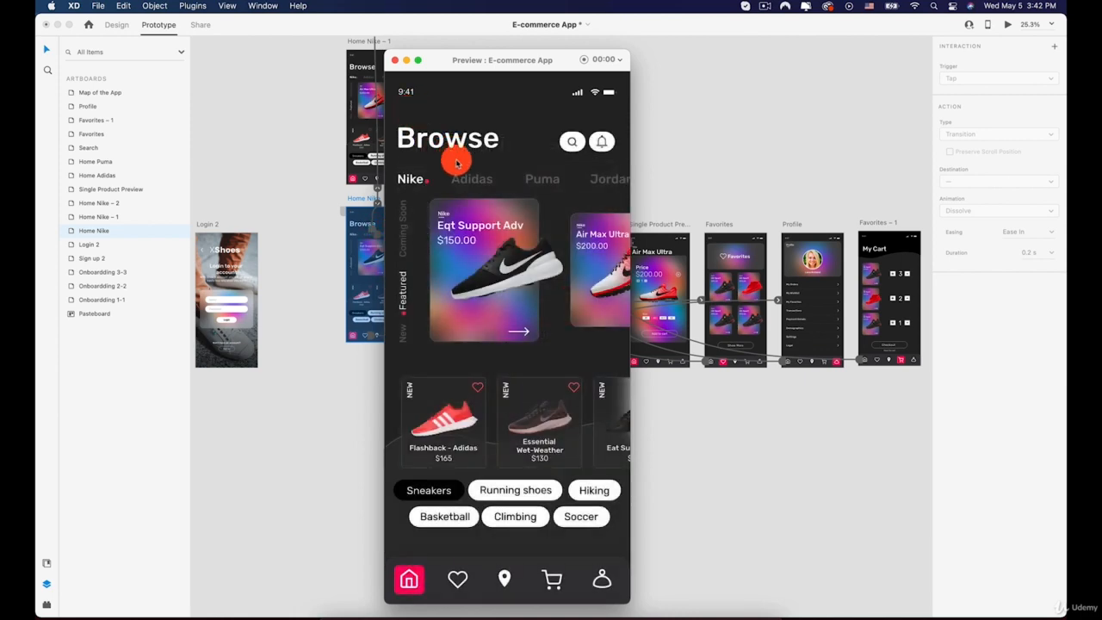
left_click(519, 179)
left_click(531, 179)
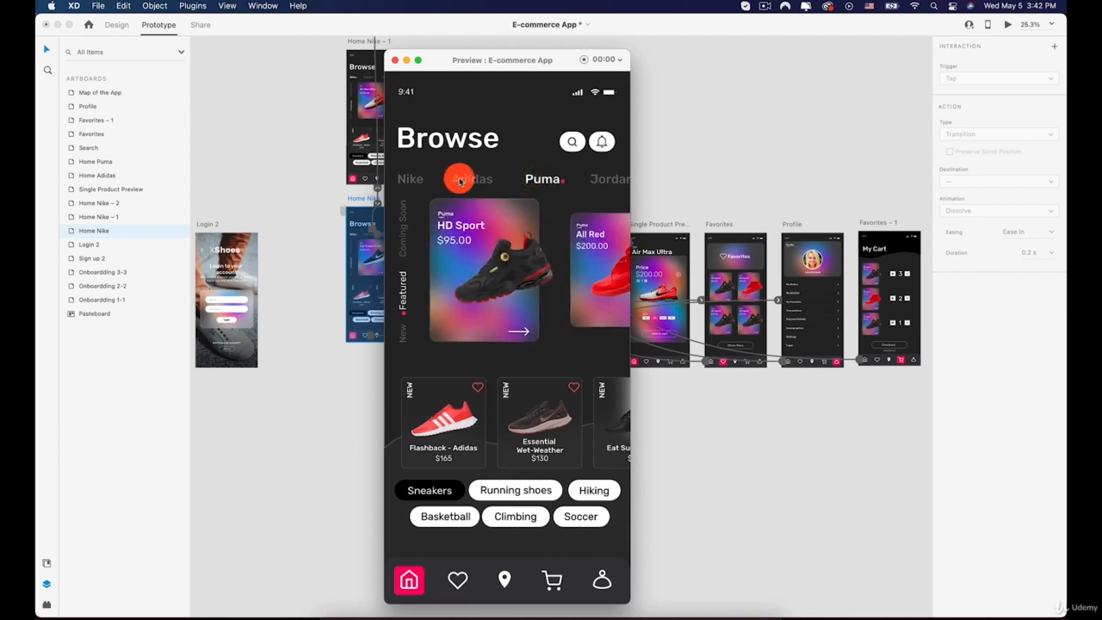
left_click(467, 180)
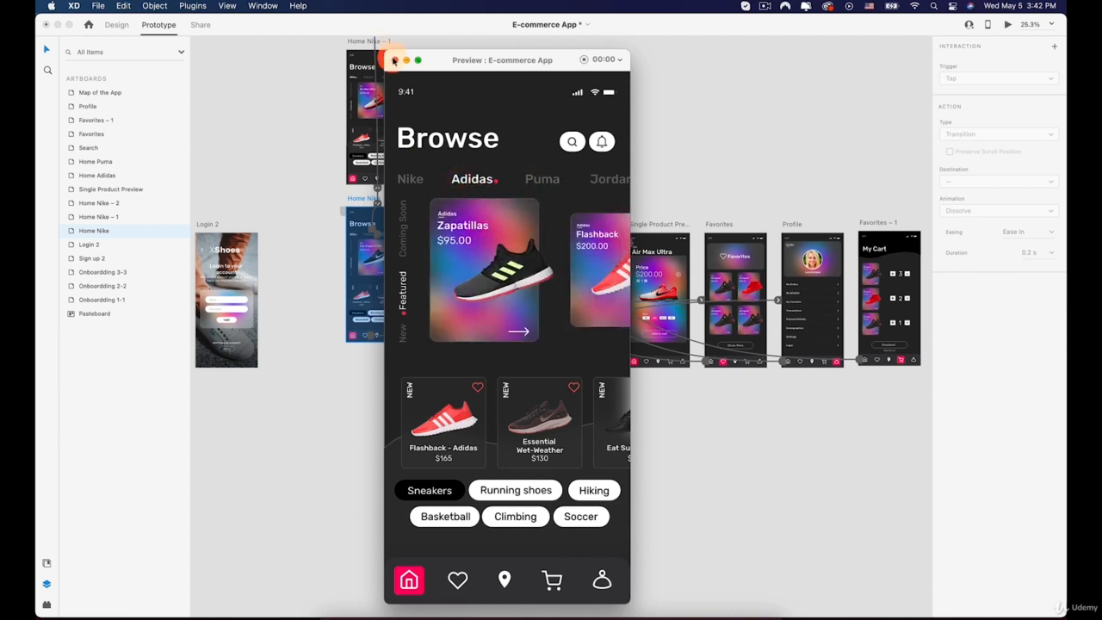